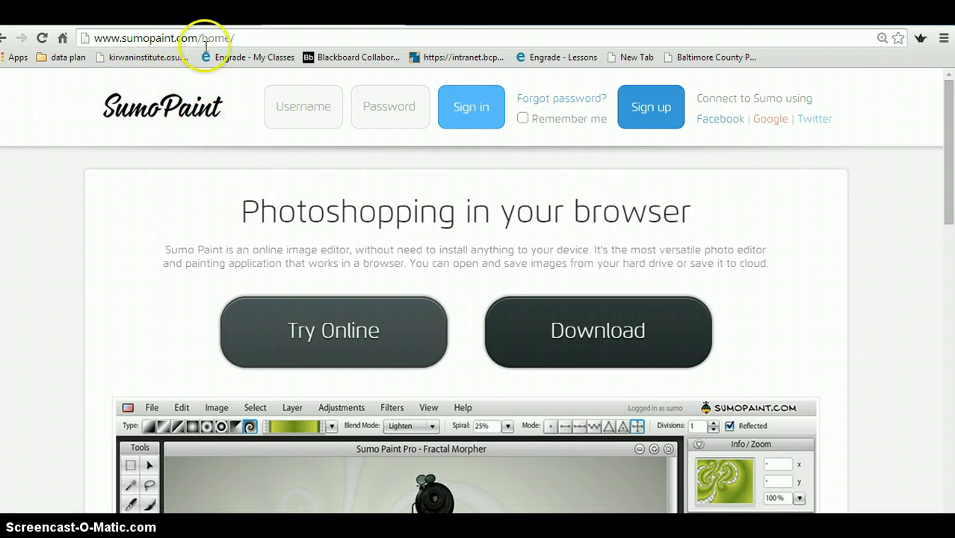
# Launch Sumo Paint's online editor from sumopaint.com with a blank 700x600 px canvas
pyautogui.click(235, 182)
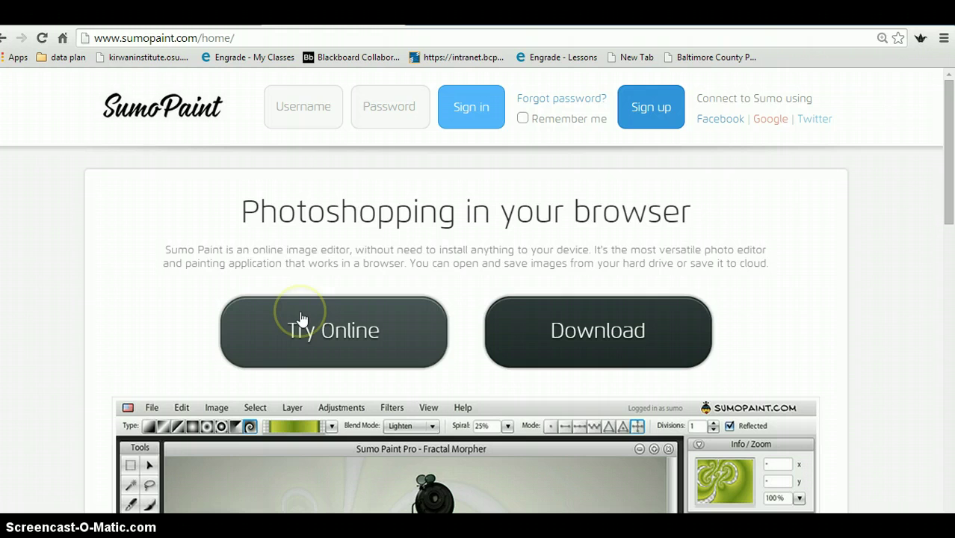
pyautogui.click(325, 343)
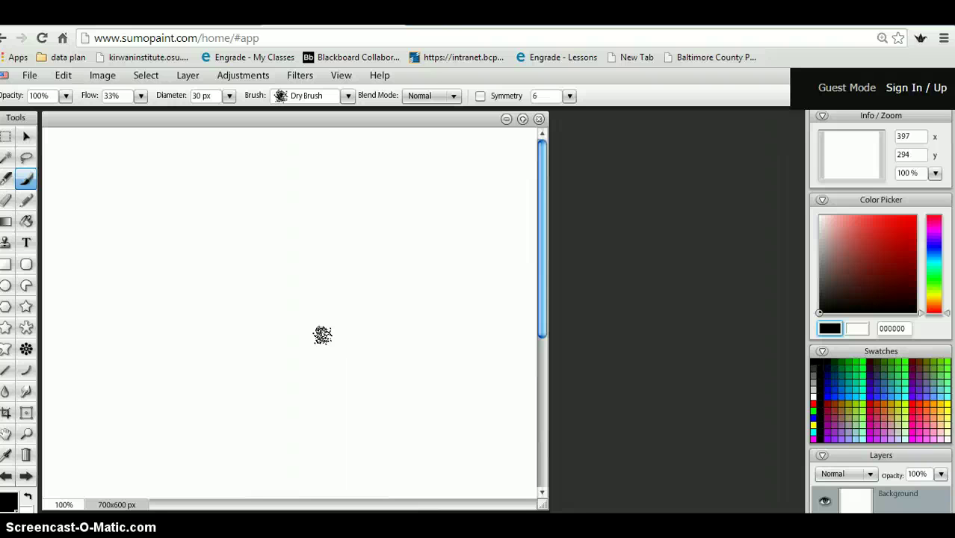
# Open Vermeer Girl w Pearl.jpg from the computer through File > Open
pyautogui.click(30, 76)
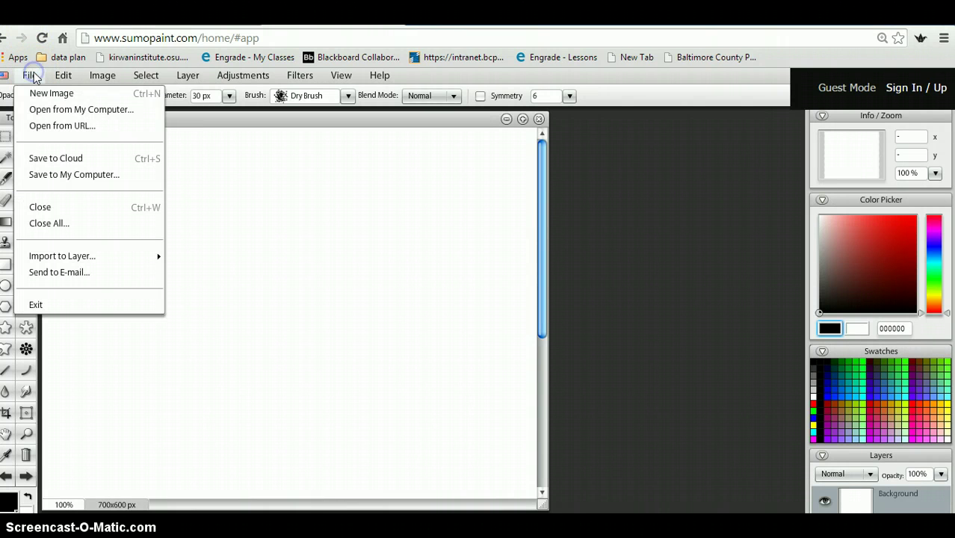
pyautogui.click(53, 112)
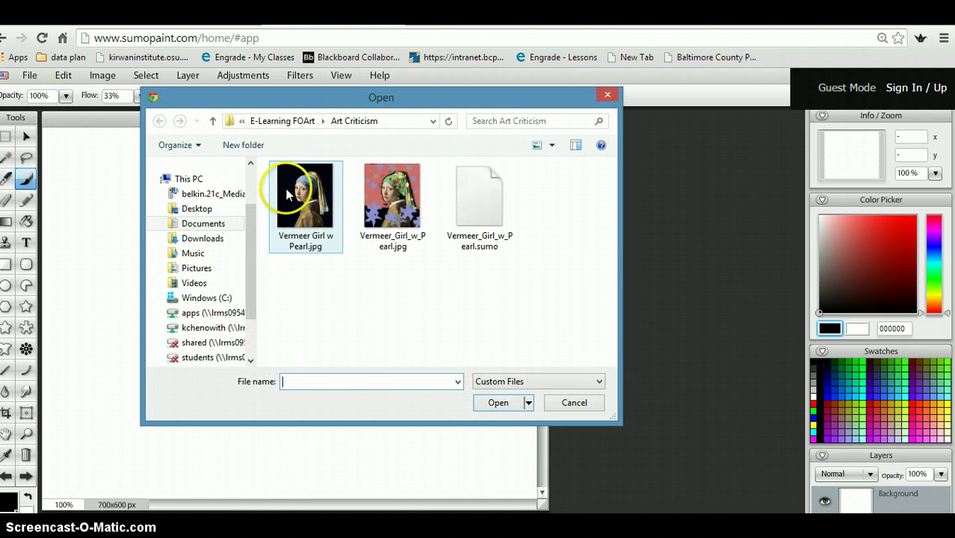
pyautogui.click(288, 196)
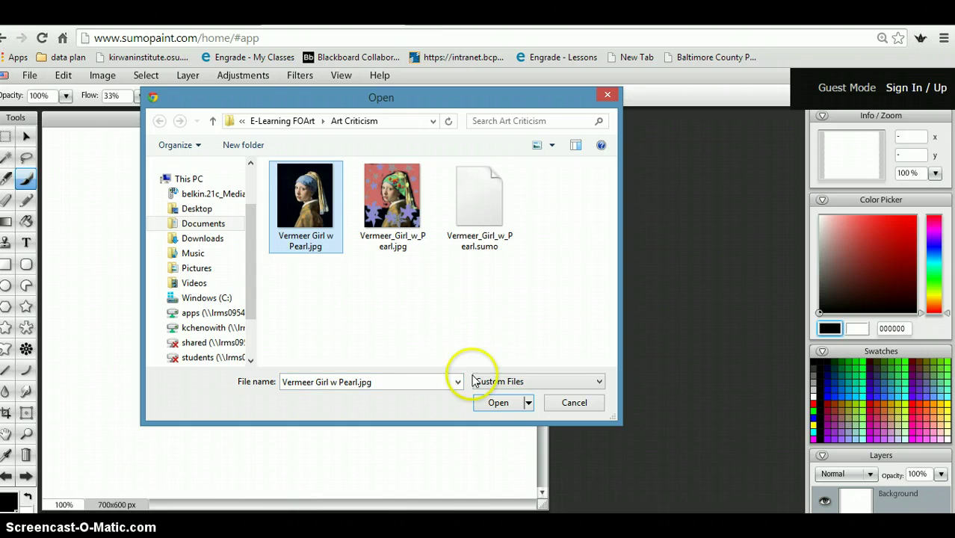
pyautogui.click(493, 402)
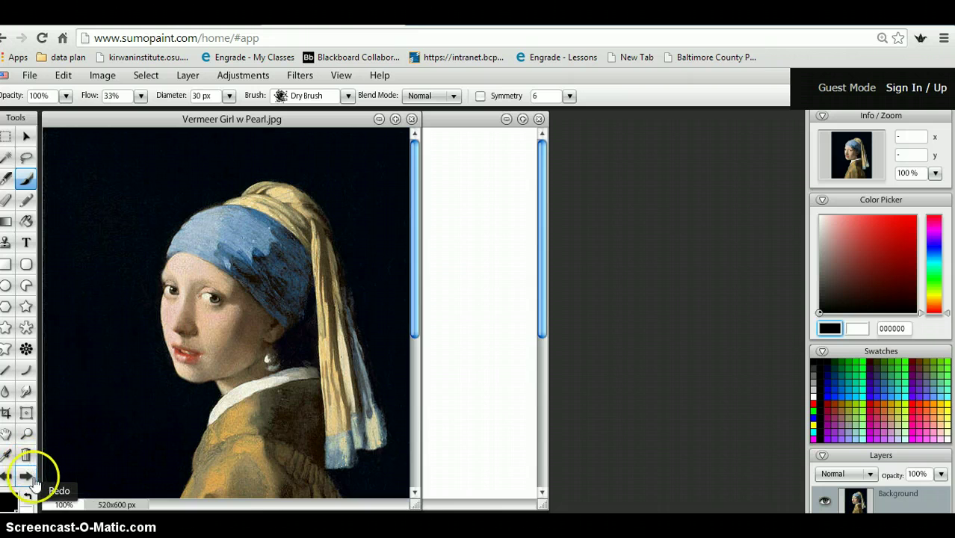
# Zoom the portrait out to 75% using the Zoom tool in Zoom Out mode
pyautogui.click(26, 438)
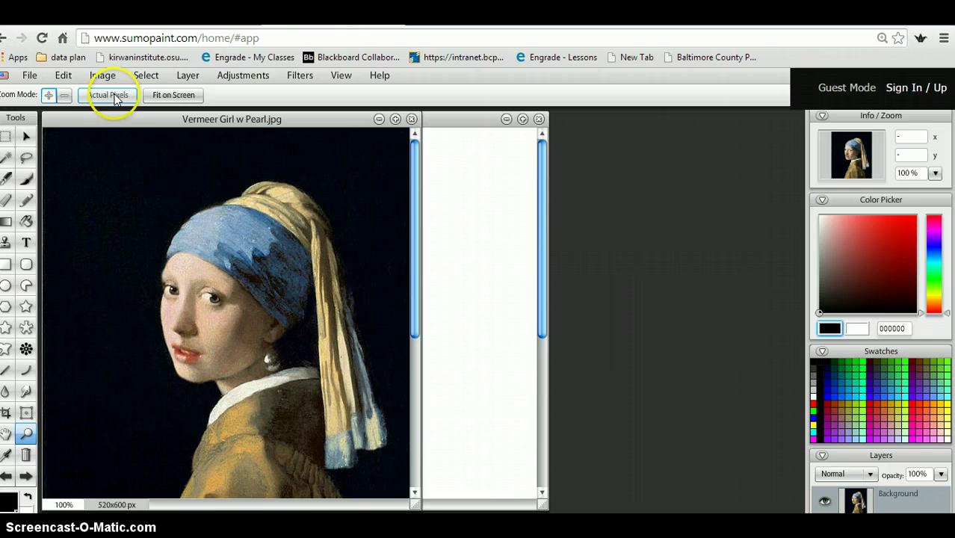
pyautogui.click(65, 96)
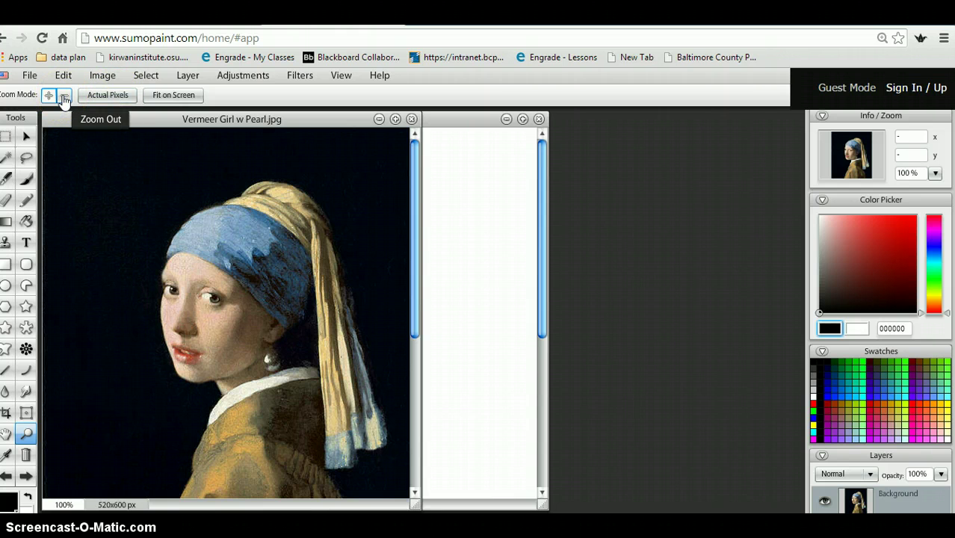
pyautogui.click(65, 97)
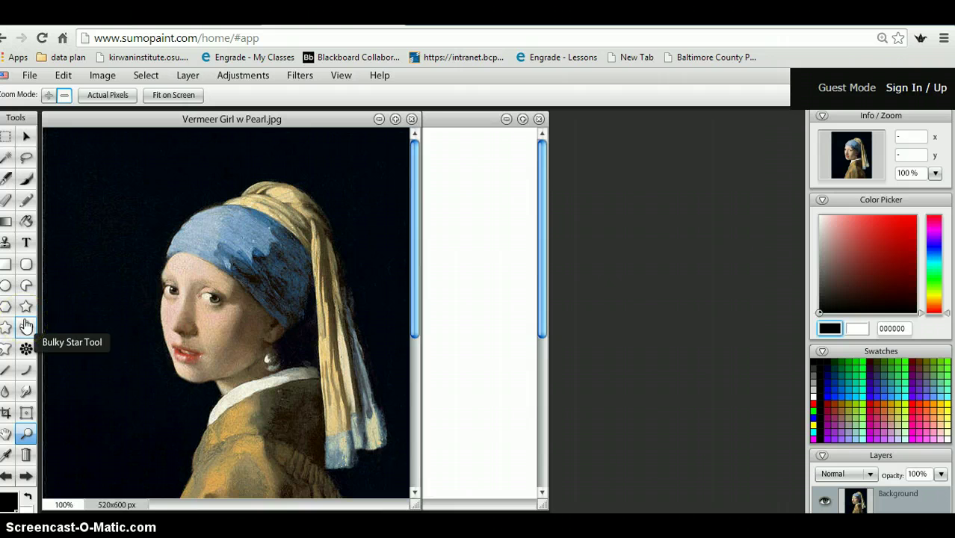
pyautogui.click(159, 230)
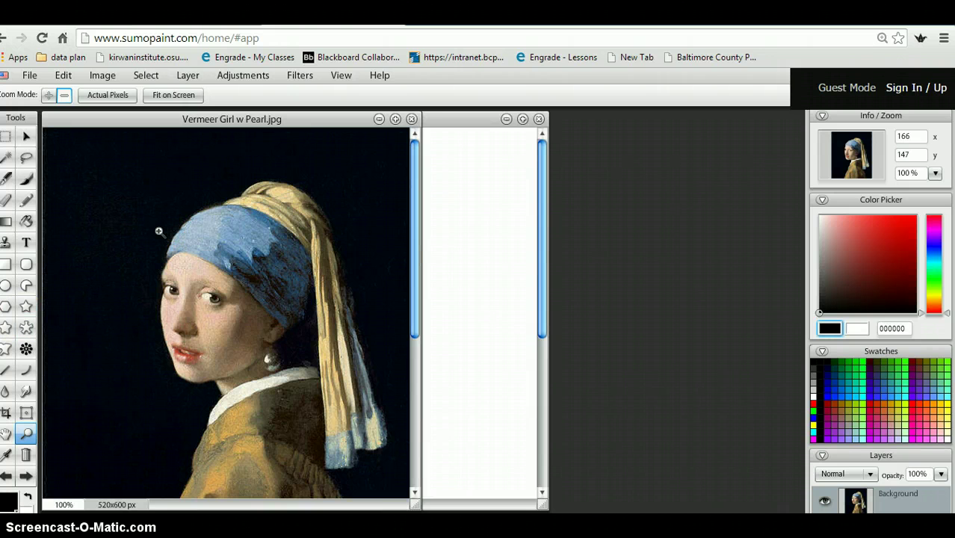
pyautogui.click(133, 188)
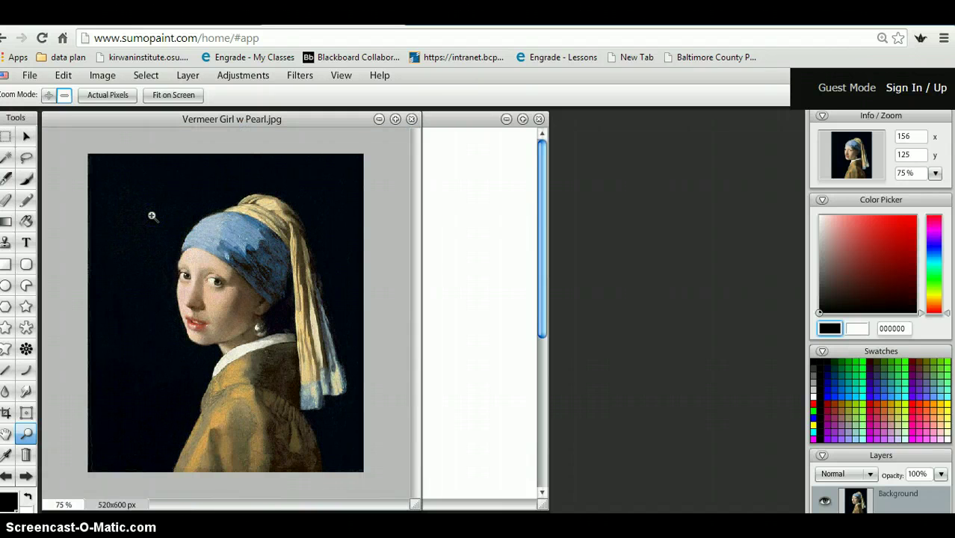
pyautogui.moveTo(148, 216)
pyautogui.mouseDown()
pyautogui.moveTo(139, 214)
pyautogui.moveTo(122, 164)
pyautogui.mouseUp()
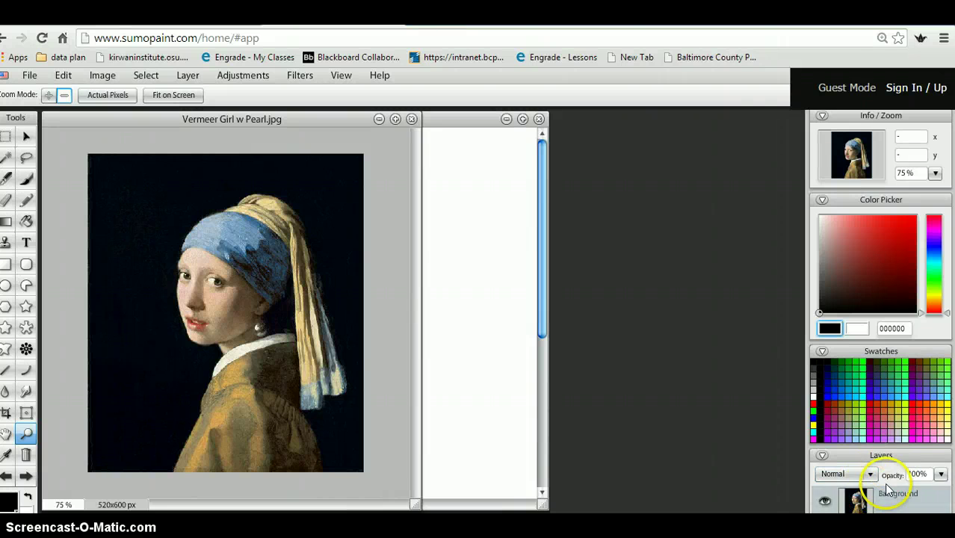
# Select the Background layer and add a new empty Layer 1 above it
pyautogui.click(858, 486)
pyautogui.click(860, 502)
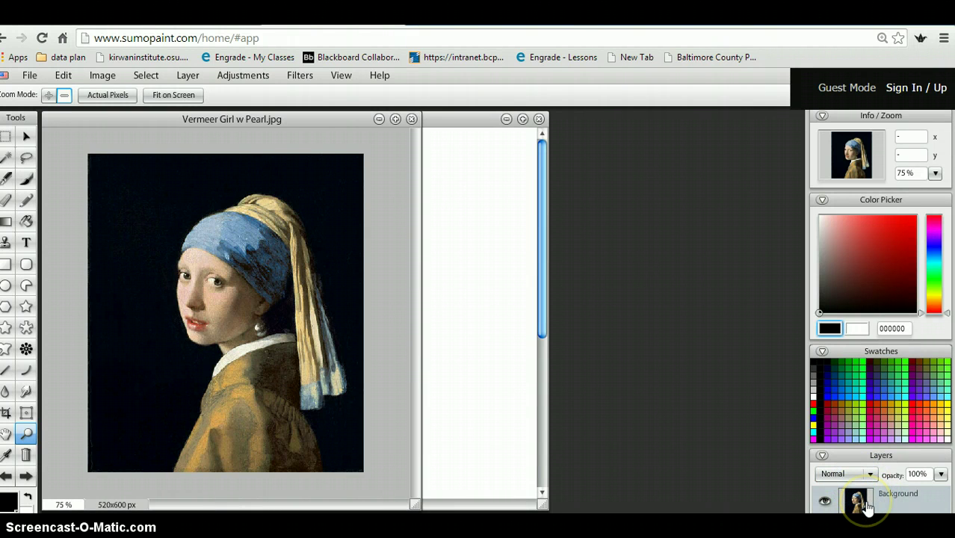
pyautogui.click(187, 77)
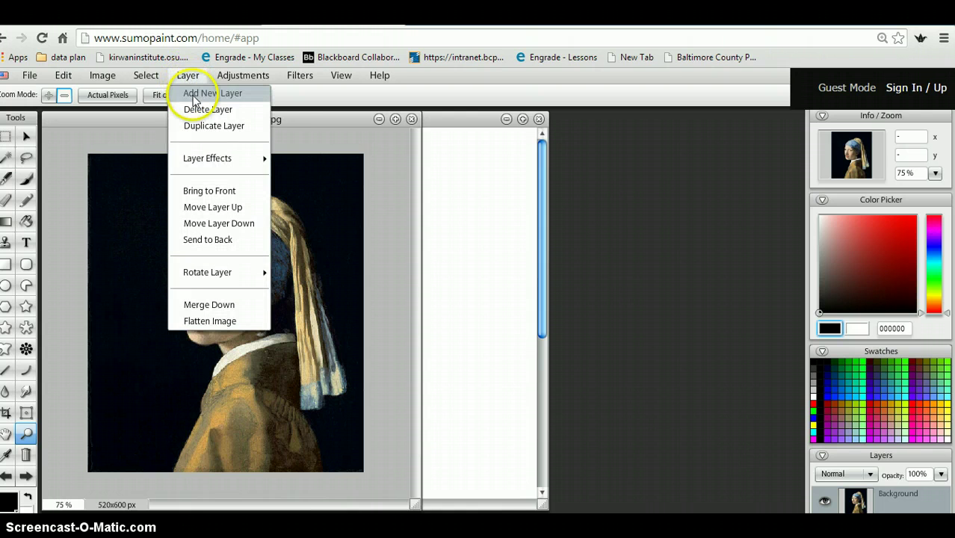
pyautogui.click(202, 93)
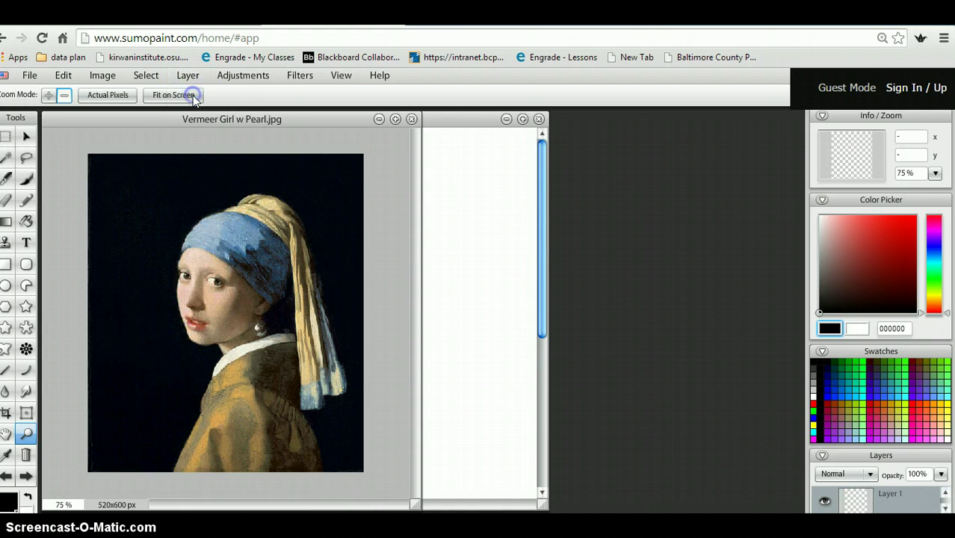
# Try the Lasso and Pencil tools, then settle on the Ink tool
pyautogui.click(26, 160)
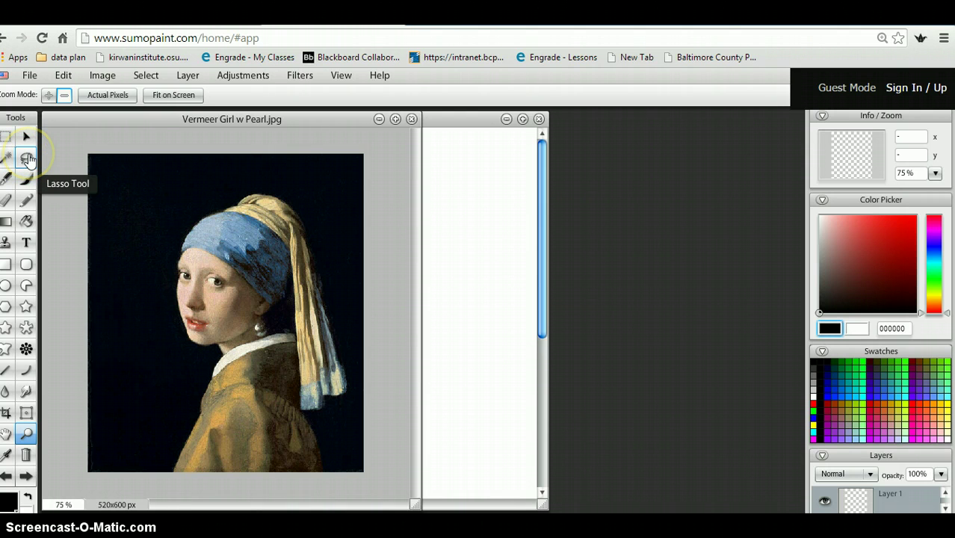
pyautogui.click(27, 158)
pyautogui.click(28, 176)
pyautogui.click(27, 202)
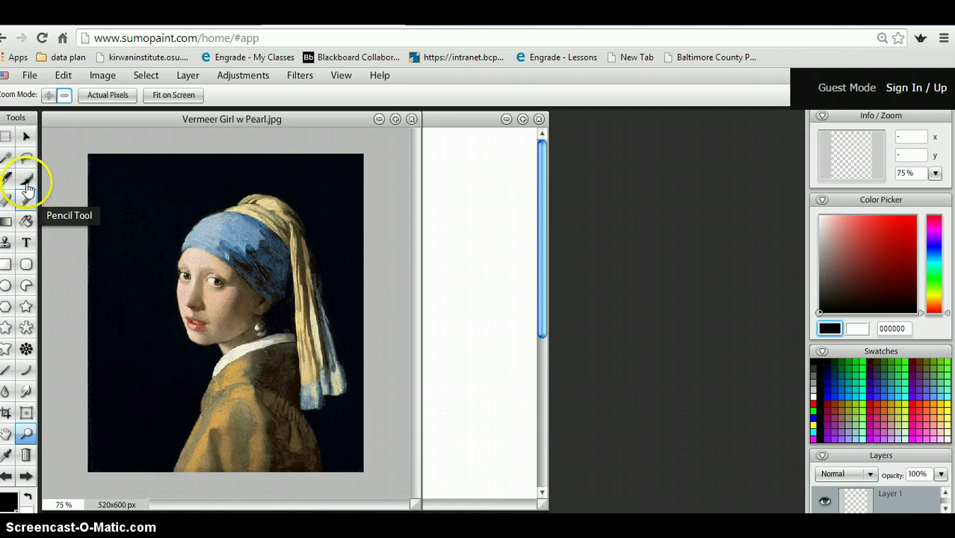
pyautogui.click(8, 180)
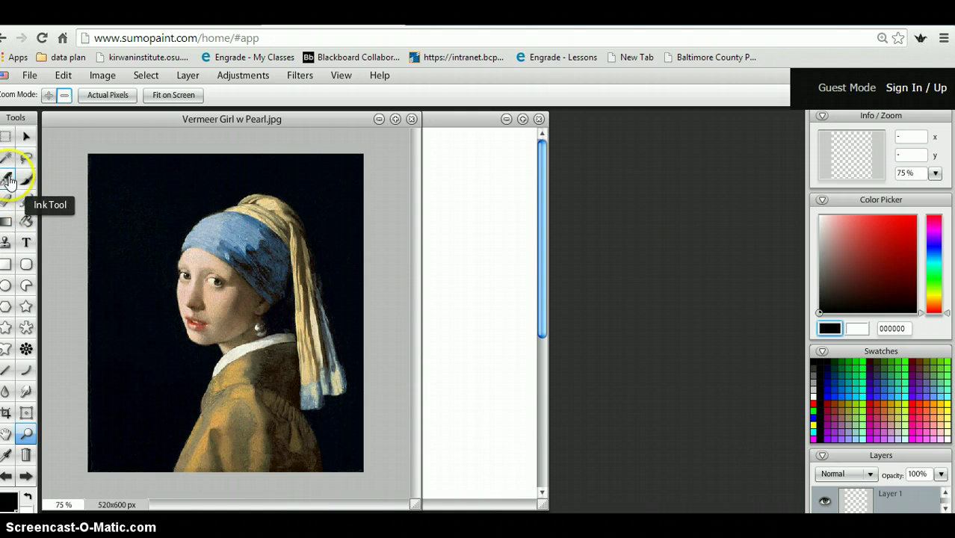
# Give the Ink tool a Narrow shape, Ink Wet Edges mode and dark red b12e2e colour
pyautogui.click(6, 185)
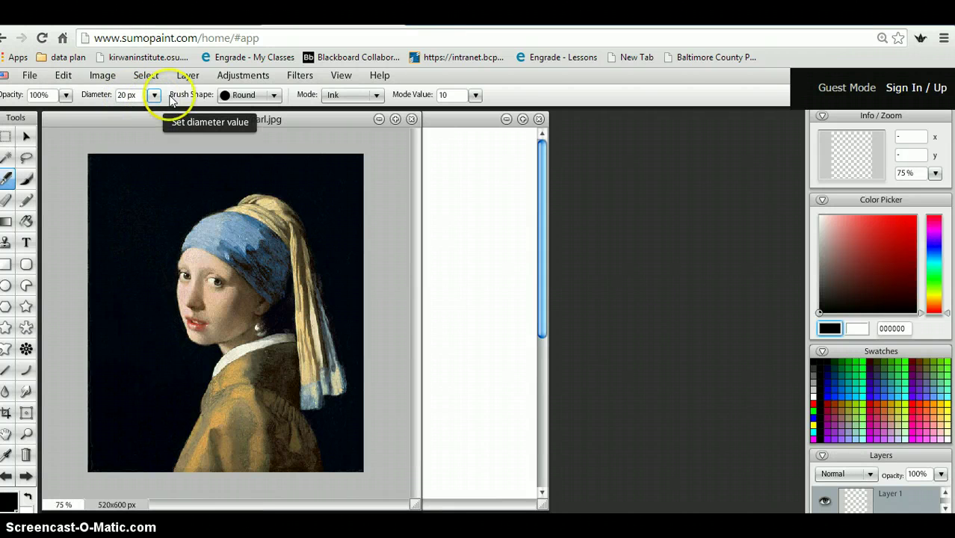
pyautogui.click(275, 97)
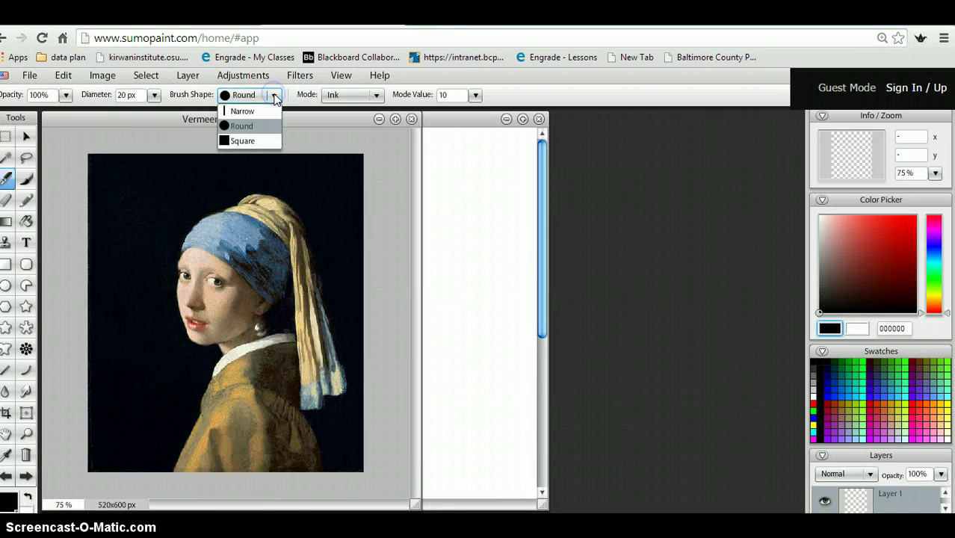
pyautogui.click(263, 111)
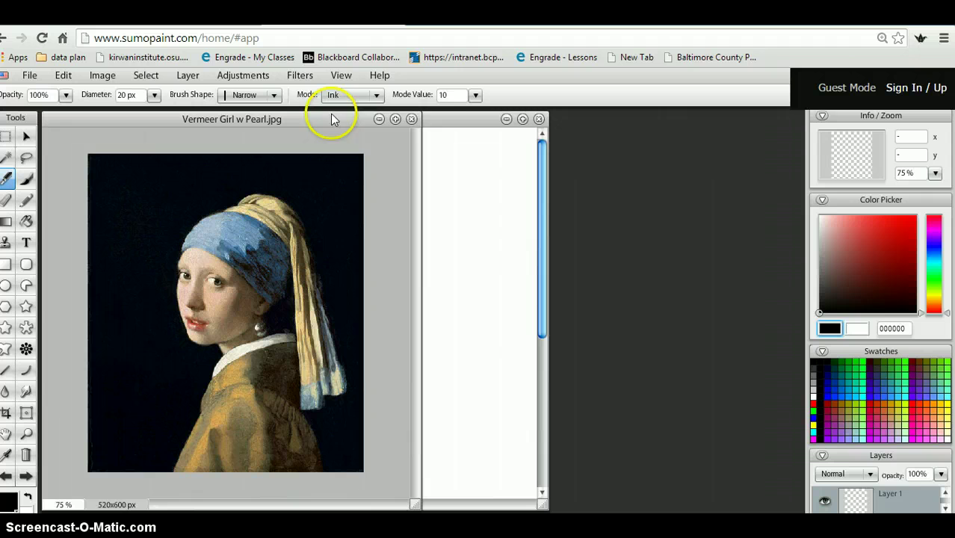
pyautogui.click(377, 96)
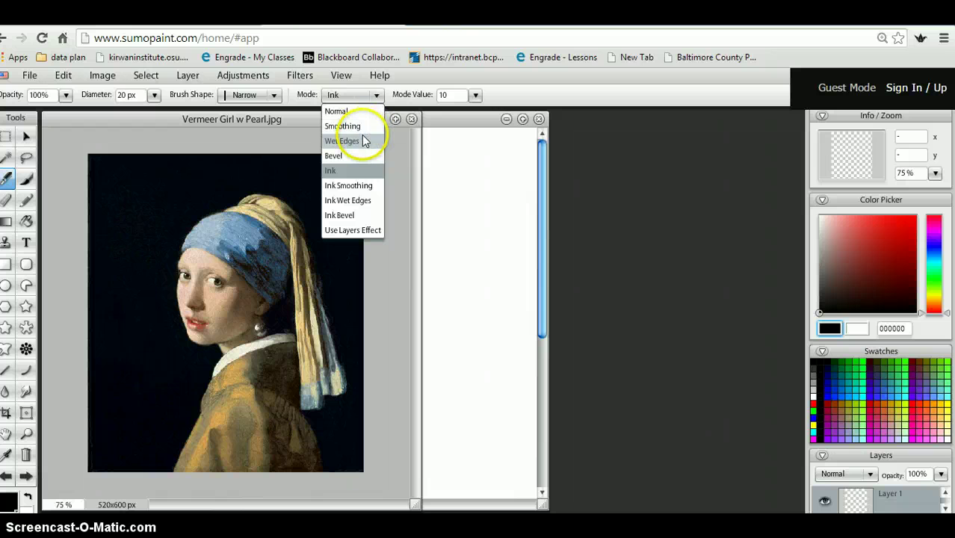
pyautogui.click(365, 201)
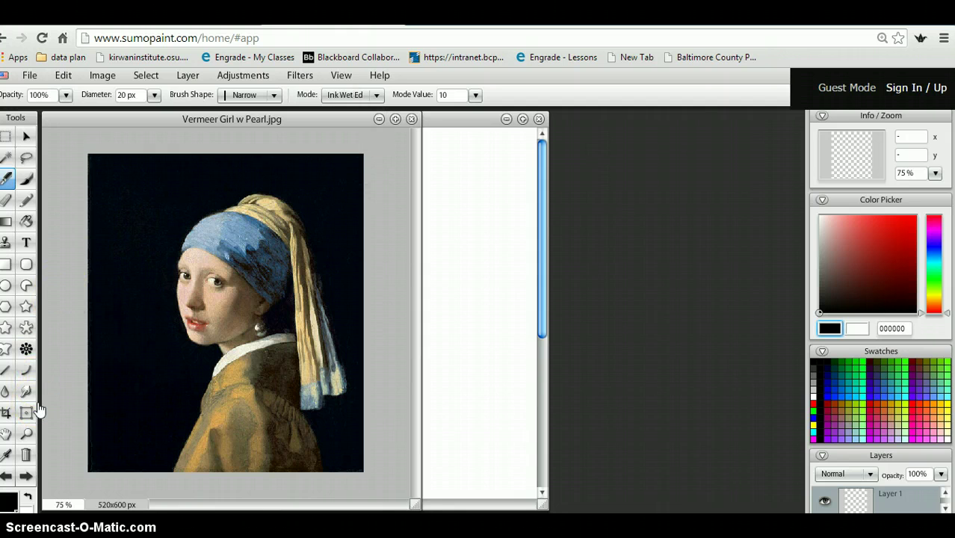
pyautogui.click(12, 502)
pyautogui.moveTo(353, 535)
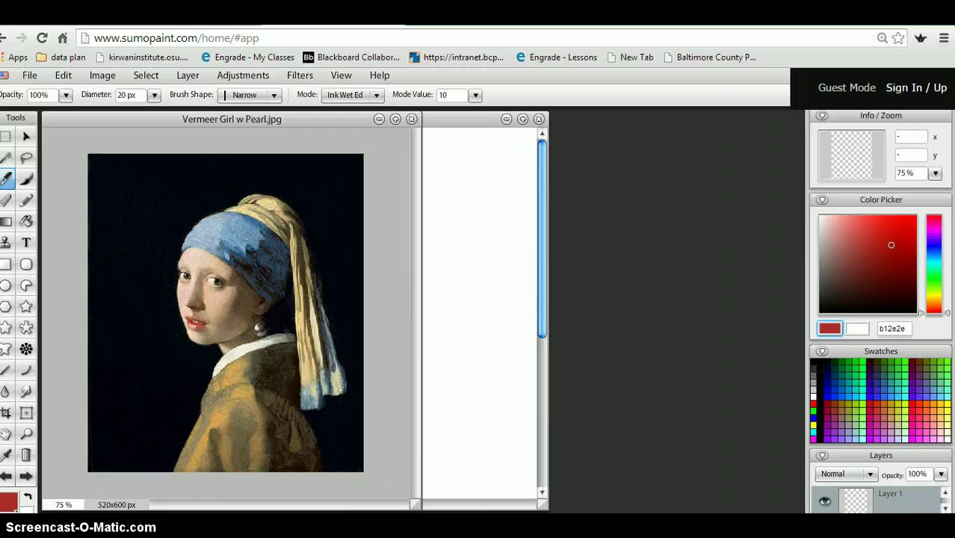
# Choose a pale cyan ink colour and paint a stroke across the top-left
pyautogui.click(934, 267)
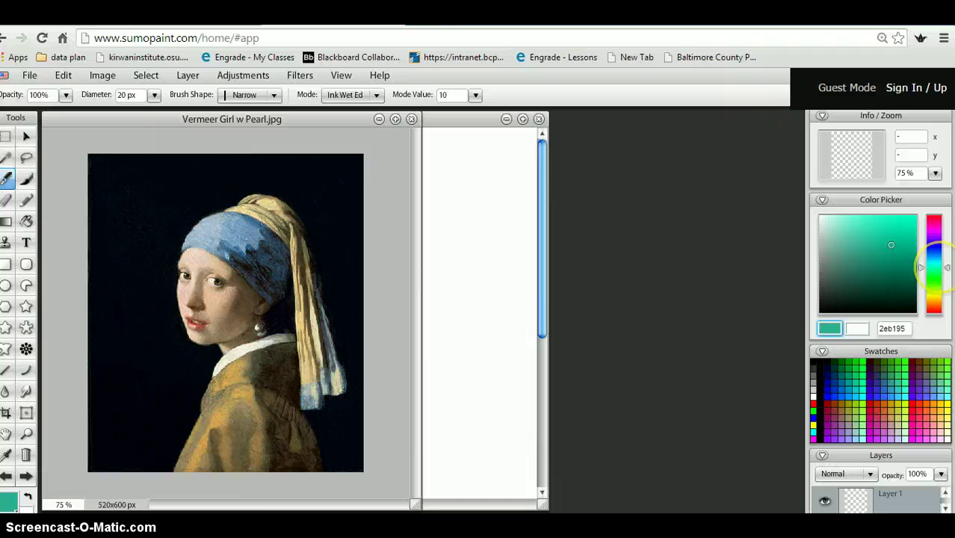
pyautogui.moveTo(941, 266); pyautogui.dragTo(937, 262)
pyautogui.click(849, 231)
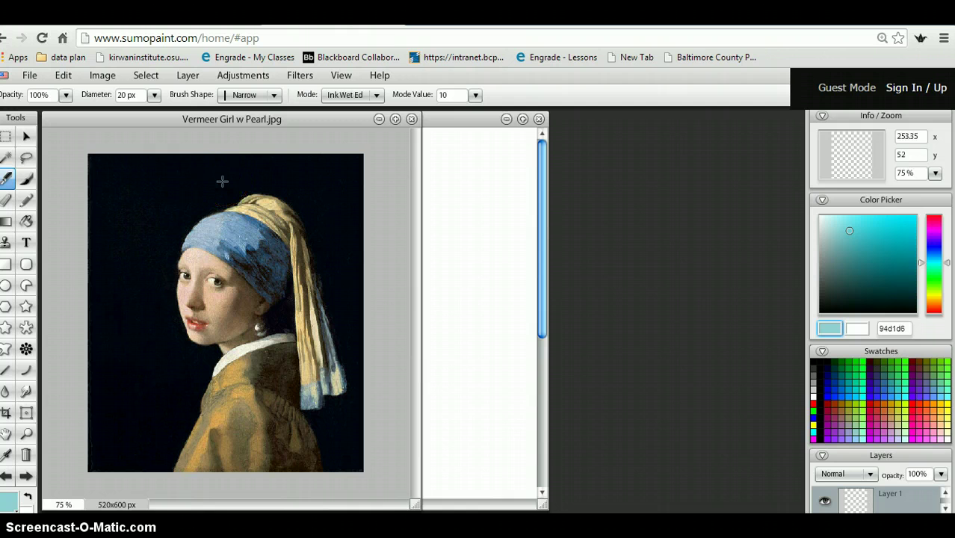
pyautogui.moveTo(221, 181)
pyautogui.mouseDown()
pyautogui.moveTo(167, 191)
pyautogui.moveTo(190, 191)
pyautogui.moveTo(151, 233)
pyautogui.moveTo(134, 231)
pyautogui.moveTo(137, 206)
pyautogui.moveTo(111, 199)
pyautogui.moveTo(100, 180)
pyautogui.moveTo(154, 175)
pyautogui.moveTo(168, 157)
pyautogui.moveTo(90, 163)
pyautogui.moveTo(116, 172)
pyautogui.mouseUp()
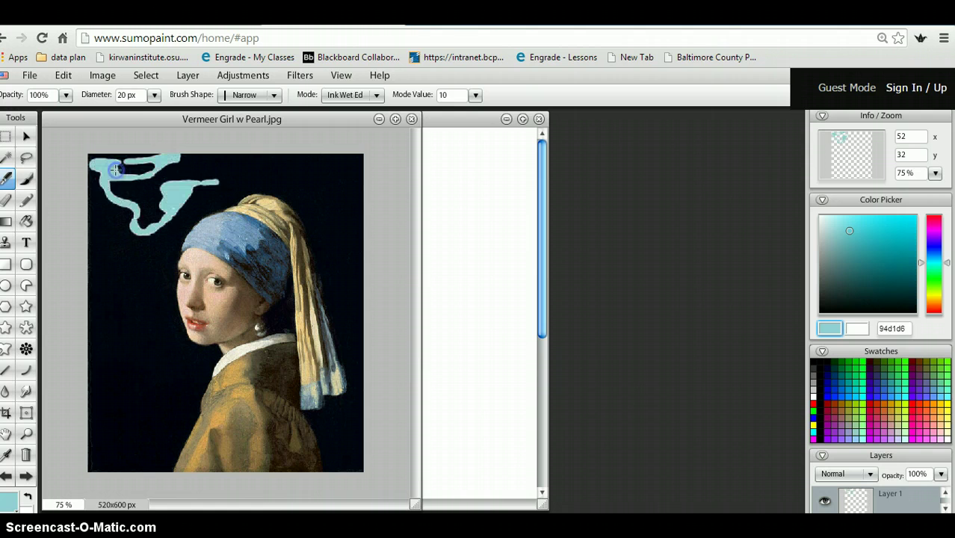
# Enlarge the ink brush to 95 px and paint light-blue strokes down the left edge
pyautogui.click(154, 95)
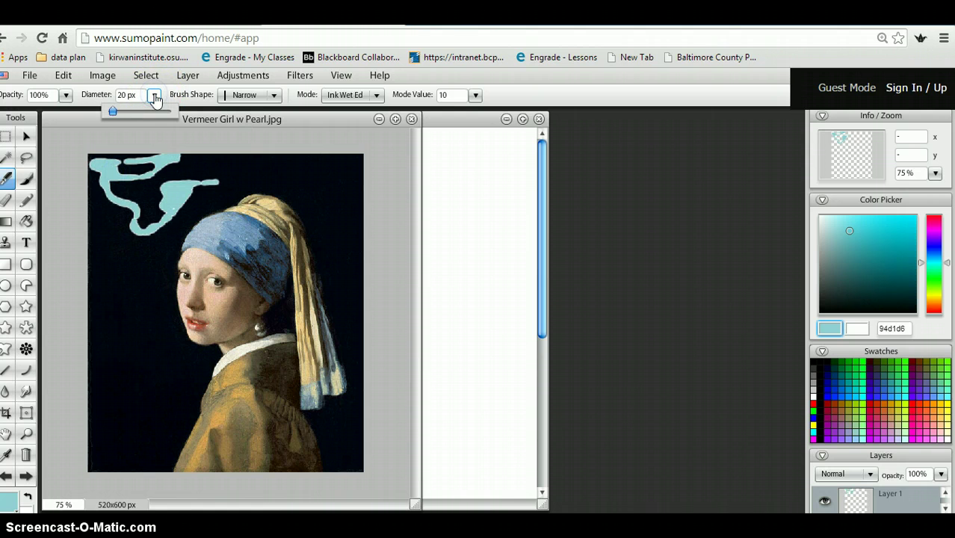
pyautogui.moveTo(114, 111); pyautogui.dragTo(131, 112)
pyautogui.moveTo(192, 166)
pyautogui.mouseDown()
pyautogui.moveTo(294, 161)
pyautogui.moveTo(343, 176)
pyautogui.moveTo(372, 218)
pyautogui.mouseUp()
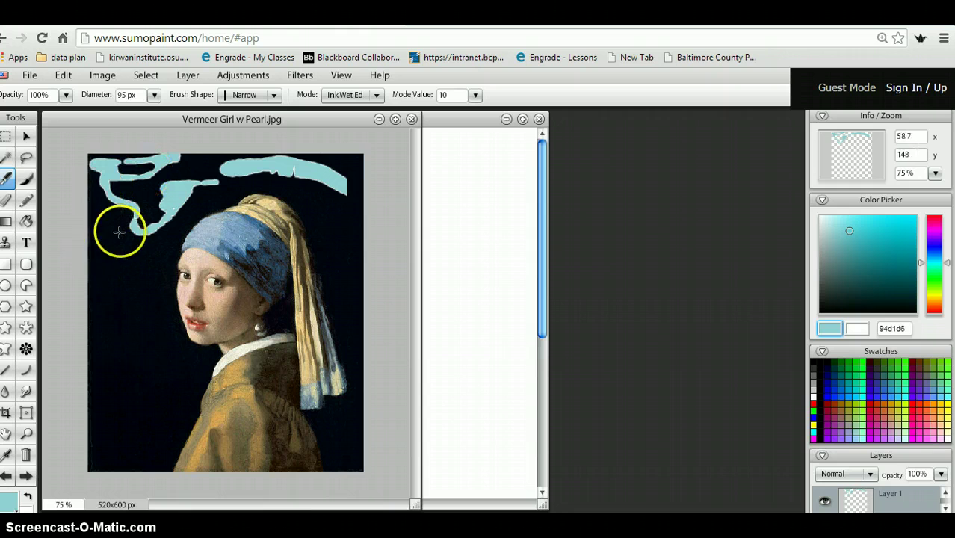
pyautogui.moveTo(119, 232)
pyautogui.mouseDown()
pyautogui.moveTo(103, 253)
pyautogui.moveTo(95, 299)
pyautogui.moveTo(116, 351)
pyautogui.moveTo(100, 417)
pyautogui.moveTo(109, 452)
pyautogui.mouseUp()
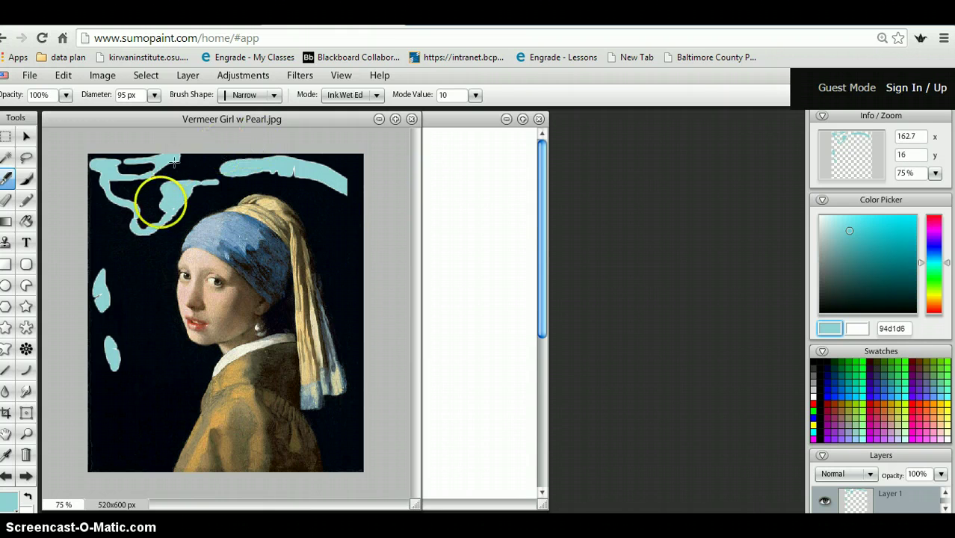
pyautogui.moveTo(175, 159)
pyautogui.mouseDown()
pyautogui.moveTo(138, 239)
pyautogui.moveTo(146, 248)
pyautogui.moveTo(101, 284)
pyautogui.mouseUp()
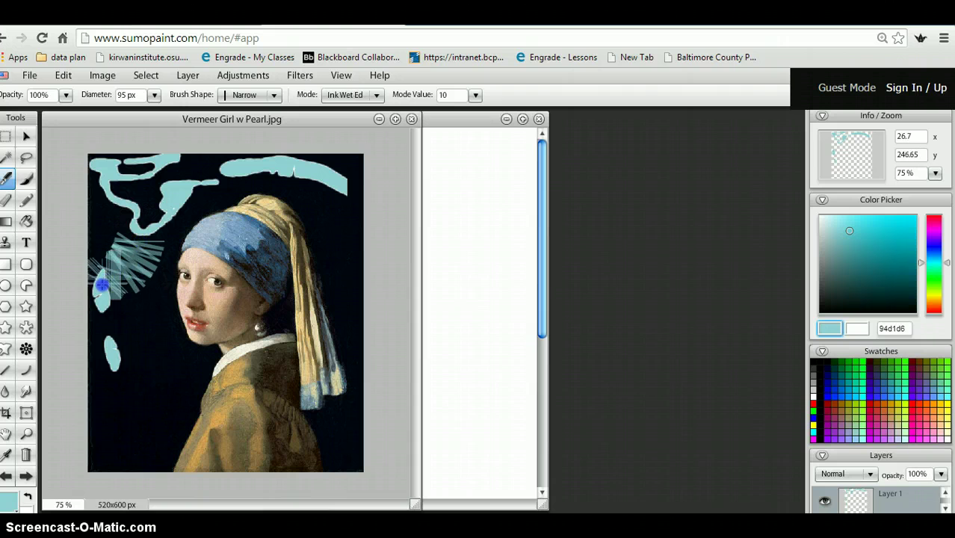
# Paint light-blue strokes around the portrait with the Brush tool's Oil Brush 5
pyautogui.click(26, 181)
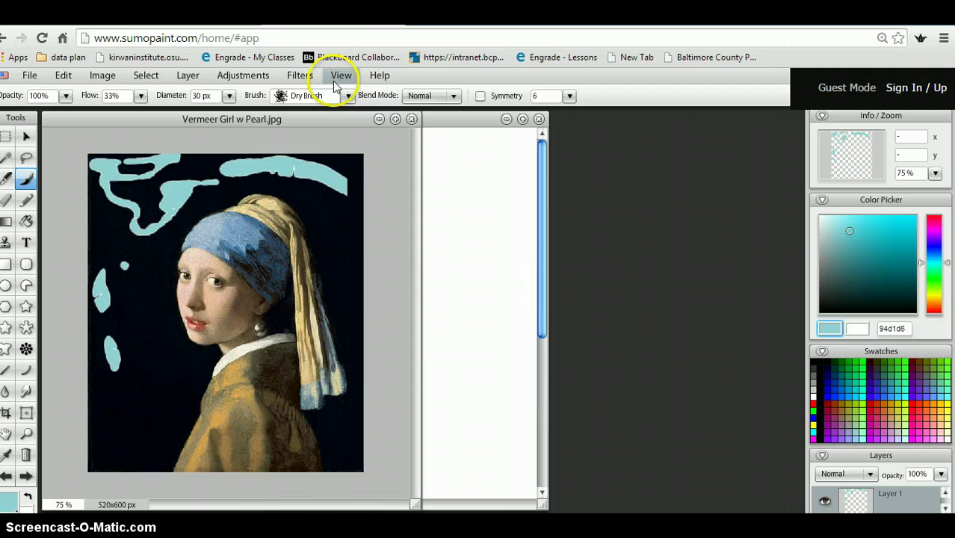
pyautogui.click(348, 99)
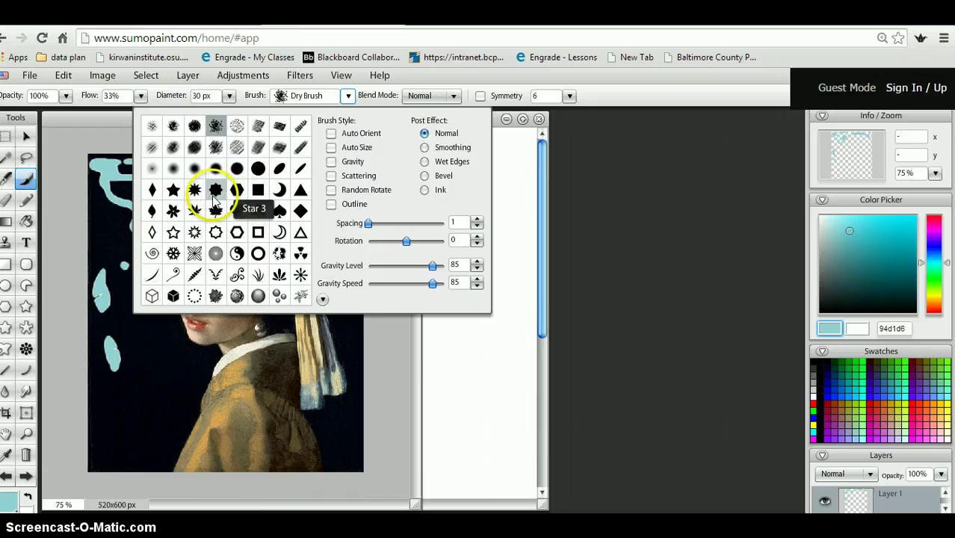
pyautogui.click(236, 156)
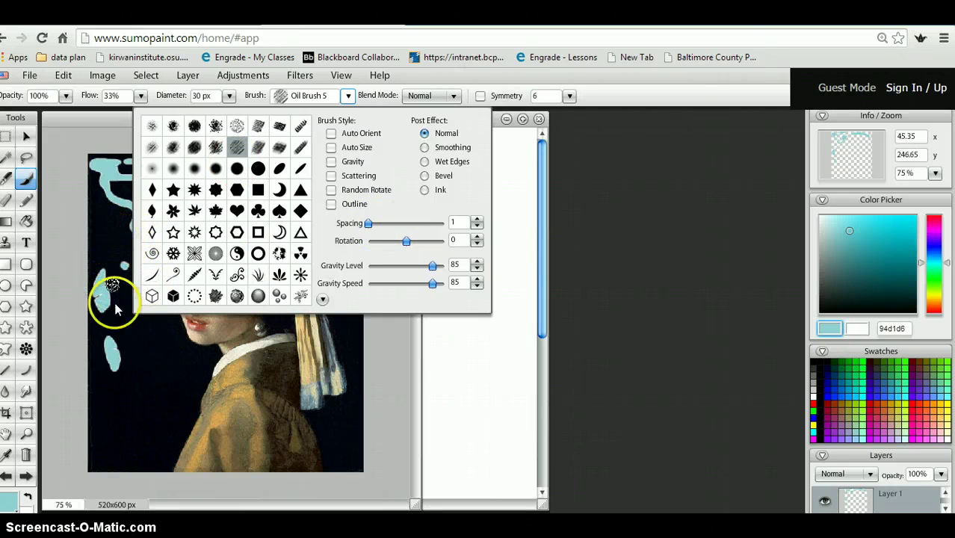
pyautogui.moveTo(149, 364)
pyautogui.mouseDown()
pyautogui.moveTo(145, 388)
pyautogui.moveTo(113, 418)
pyautogui.moveTo(130, 364)
pyautogui.moveTo(104, 263)
pyautogui.moveTo(116, 237)
pyautogui.moveTo(100, 245)
pyautogui.moveTo(107, 211)
pyautogui.moveTo(123, 196)
pyautogui.moveTo(131, 213)
pyautogui.moveTo(213, 179)
pyautogui.moveTo(267, 177)
pyautogui.moveTo(352, 200)
pyautogui.moveTo(349, 170)
pyautogui.moveTo(336, 217)
pyautogui.moveTo(345, 225)
pyautogui.moveTo(307, 200)
pyautogui.moveTo(351, 238)
pyautogui.moveTo(348, 247)
pyautogui.mouseUp()
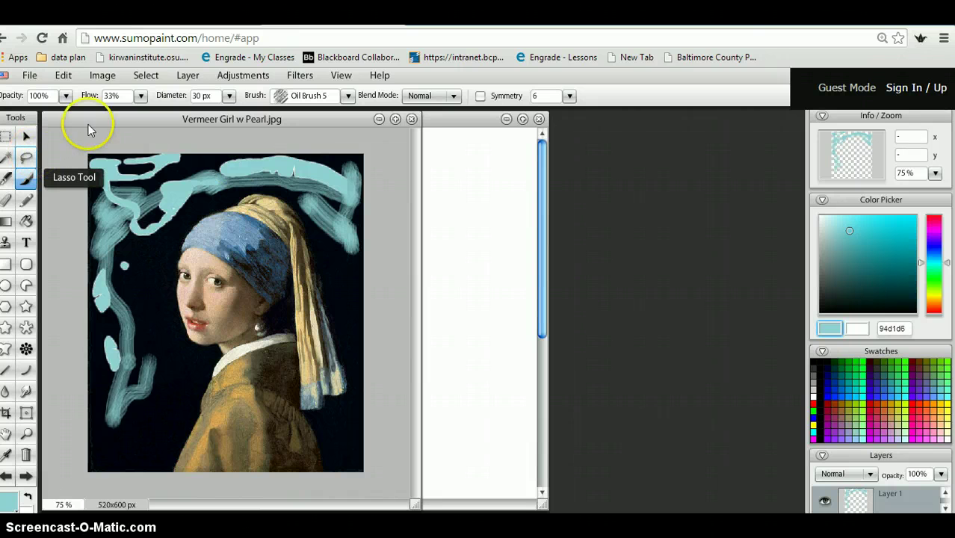
# Apply the Filters > Noise > Clouds filter to fill Layer 1 with grey clouds
pyautogui.click(297, 77)
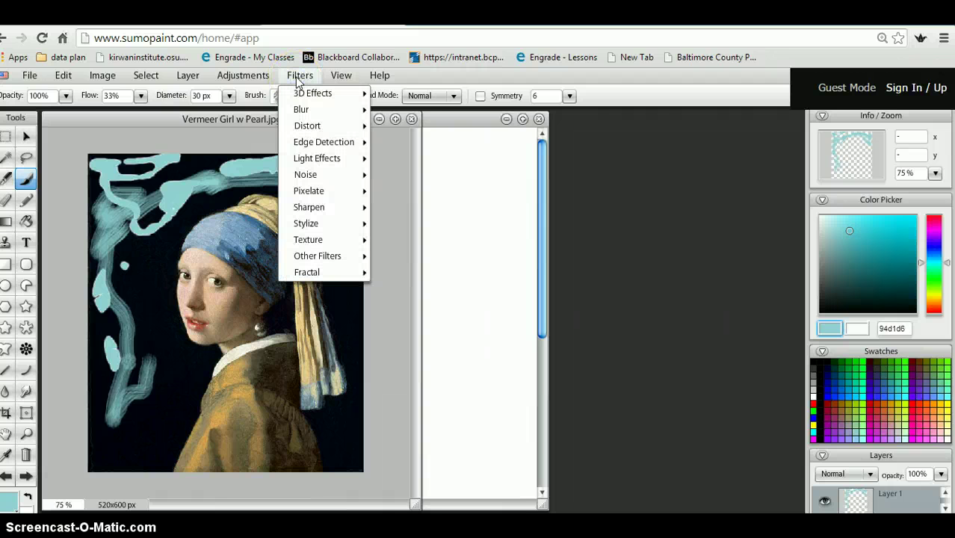
pyautogui.moveTo(312, 223)
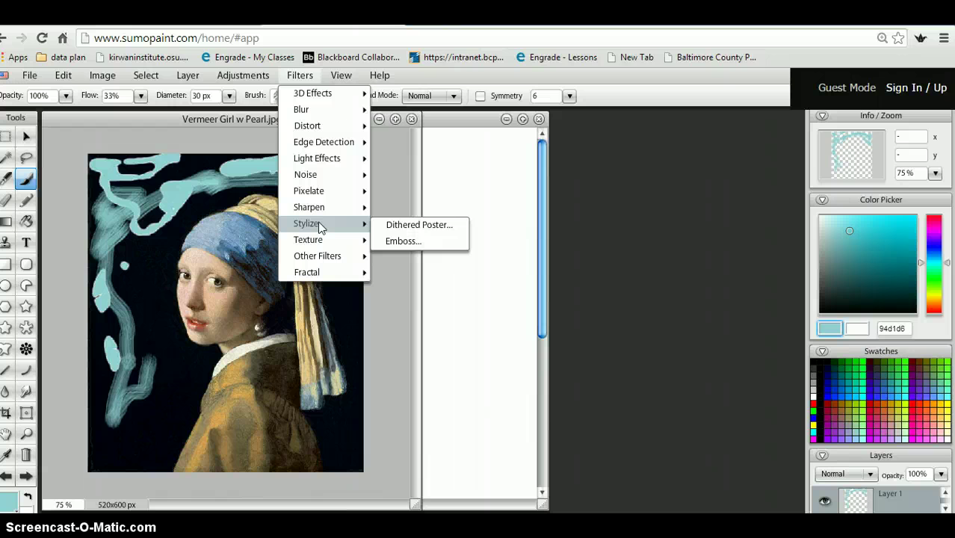
pyautogui.click(321, 210)
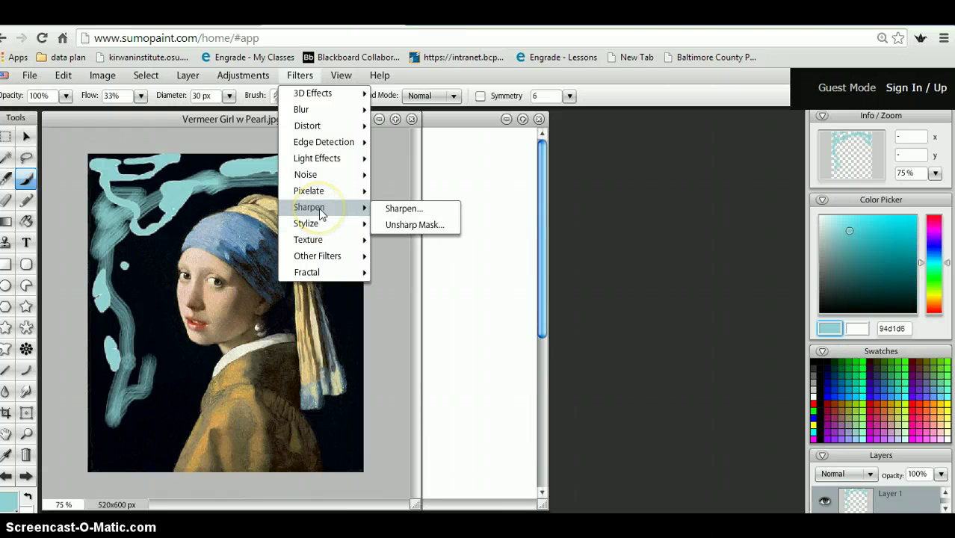
pyautogui.click(329, 188)
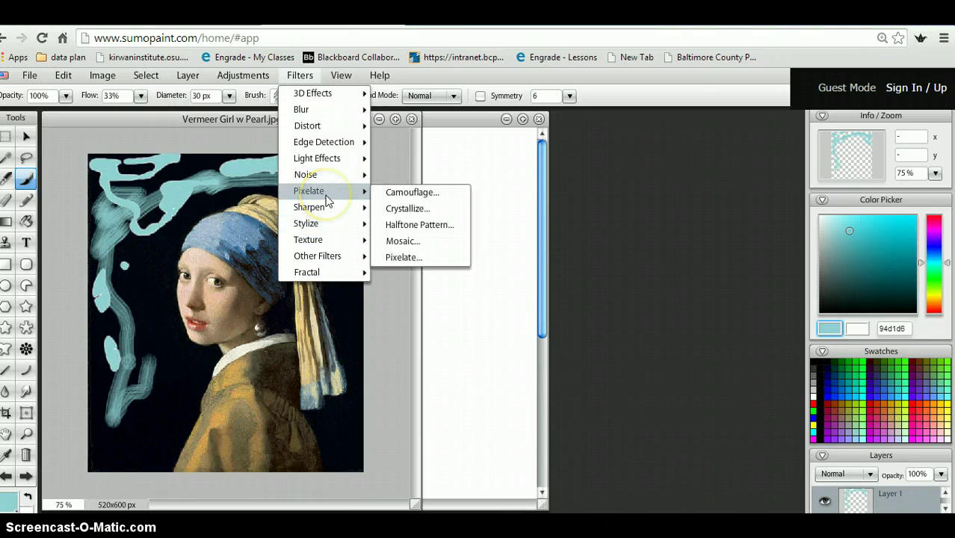
pyautogui.click(329, 196)
pyautogui.click(334, 181)
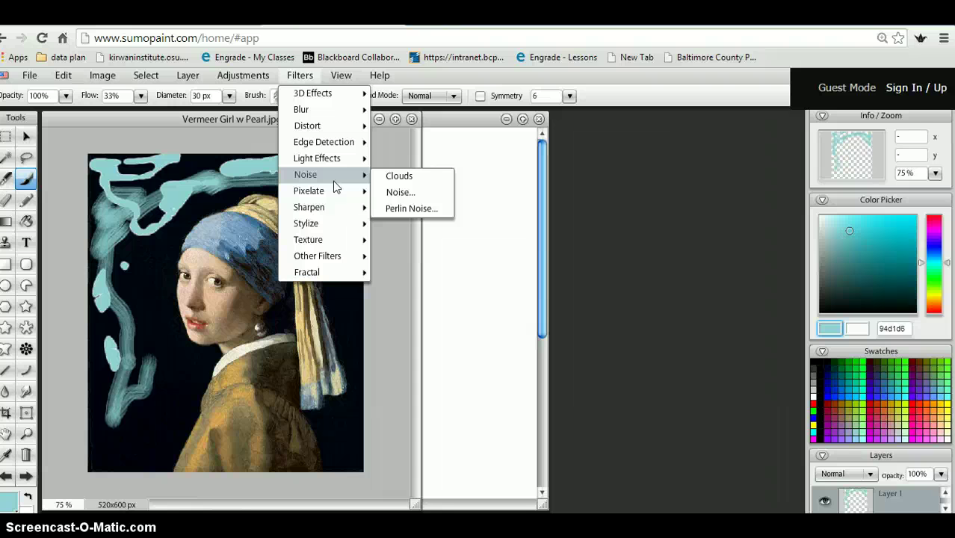
pyautogui.click(393, 177)
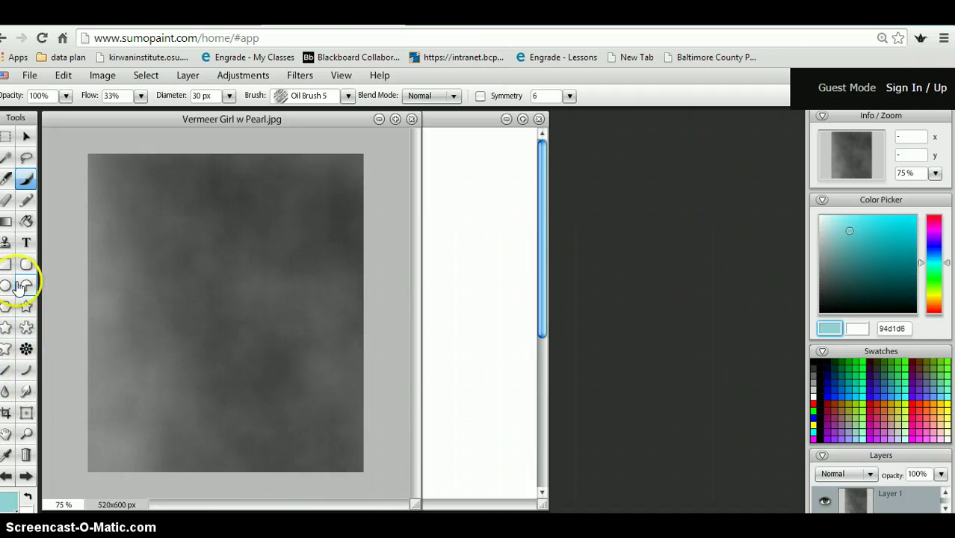
# Erase the clouds over the face, forehead, back of the headscarf and white collar
pyautogui.click(6, 204)
pyautogui.moveTo(176, 333)
pyautogui.mouseDown()
pyautogui.moveTo(208, 348)
pyautogui.moveTo(220, 326)
pyautogui.moveTo(278, 328)
pyautogui.moveTo(222, 313)
pyautogui.moveTo(226, 277)
pyautogui.moveTo(196, 276)
pyautogui.moveTo(206, 272)
pyautogui.moveTo(195, 325)
pyautogui.moveTo(211, 325)
pyautogui.moveTo(187, 318)
pyautogui.mouseUp()
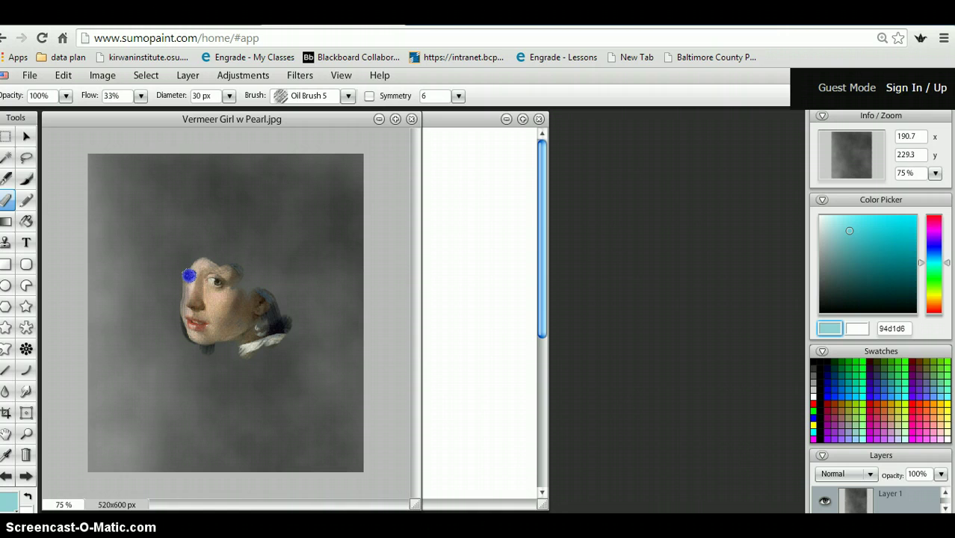
pyautogui.moveTo(191, 261)
pyautogui.mouseDown()
pyautogui.moveTo(218, 265)
pyautogui.moveTo(236, 258)
pyautogui.moveTo(211, 248)
pyautogui.moveTo(198, 258)
pyautogui.moveTo(244, 239)
pyautogui.moveTo(240, 276)
pyautogui.moveTo(239, 267)
pyautogui.moveTo(273, 273)
pyautogui.mouseUp()
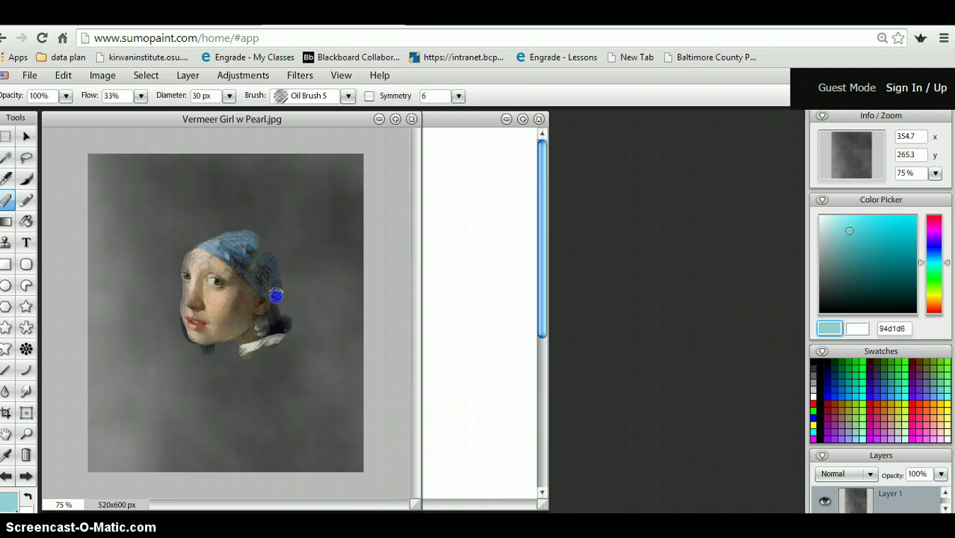
pyautogui.moveTo(278, 308)
pyautogui.mouseDown()
pyautogui.moveTo(277, 243)
pyautogui.moveTo(242, 227)
pyautogui.moveTo(258, 230)
pyautogui.moveTo(218, 226)
pyautogui.moveTo(188, 264)
pyautogui.moveTo(229, 231)
pyautogui.moveTo(243, 243)
pyautogui.moveTo(192, 241)
pyautogui.moveTo(181, 257)
pyautogui.moveTo(185, 311)
pyautogui.moveTo(188, 284)
pyautogui.moveTo(188, 311)
pyautogui.mouseUp()
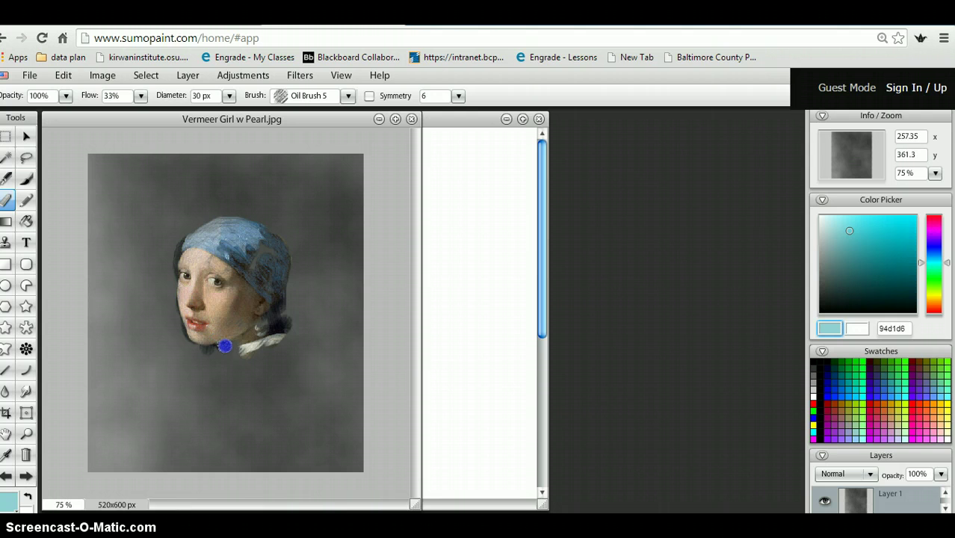
pyautogui.moveTo(243, 358)
pyautogui.mouseDown()
pyautogui.moveTo(221, 356)
pyautogui.moveTo(282, 345)
pyautogui.moveTo(310, 374)
pyautogui.moveTo(282, 371)
pyautogui.moveTo(290, 390)
pyautogui.moveTo(287, 366)
pyautogui.moveTo(268, 363)
pyautogui.moveTo(285, 353)
pyautogui.moveTo(251, 372)
pyautogui.moveTo(245, 353)
pyautogui.moveTo(203, 392)
pyautogui.moveTo(223, 367)
pyautogui.mouseUp()
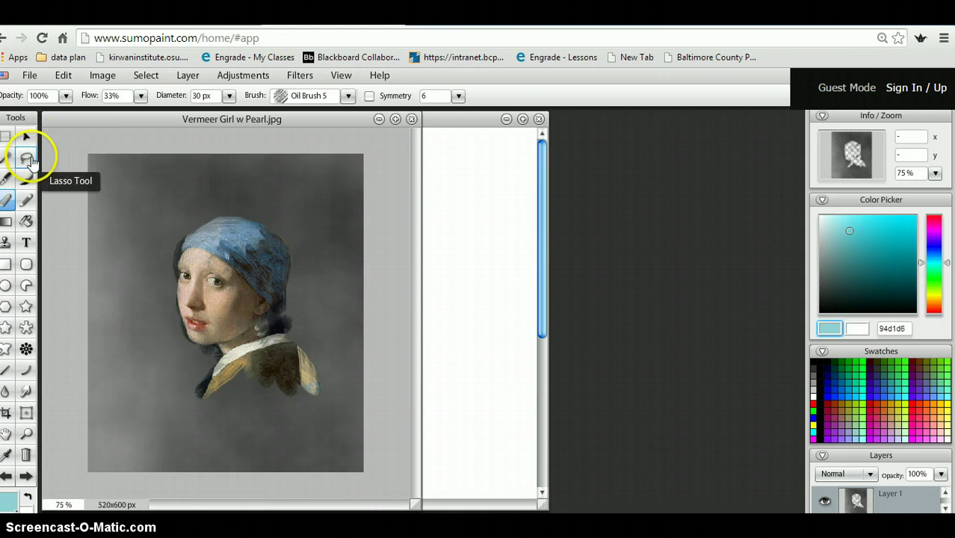
# On the Background layer, lasso the girl's eye and move it onto the headscarf
pyautogui.click(946, 508)
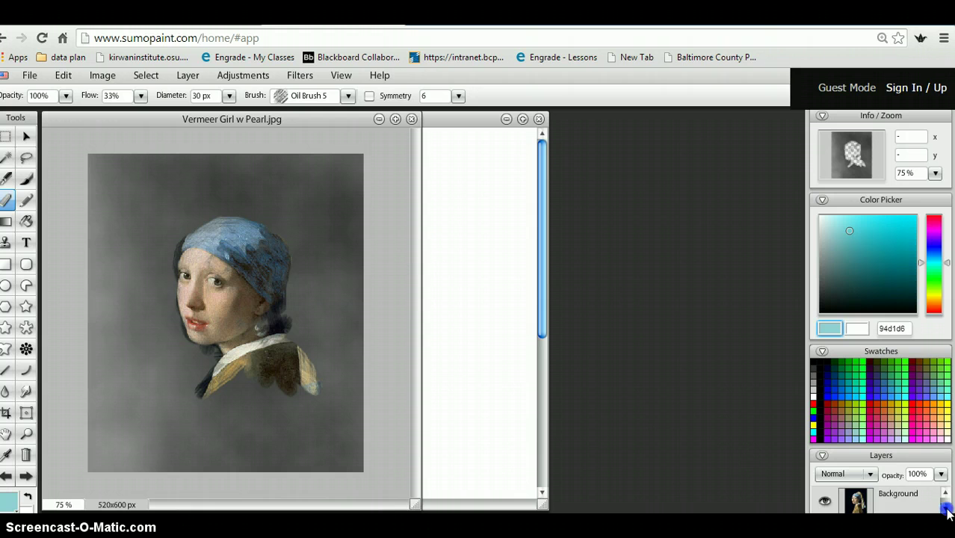
pyautogui.doubleClick(893, 499)
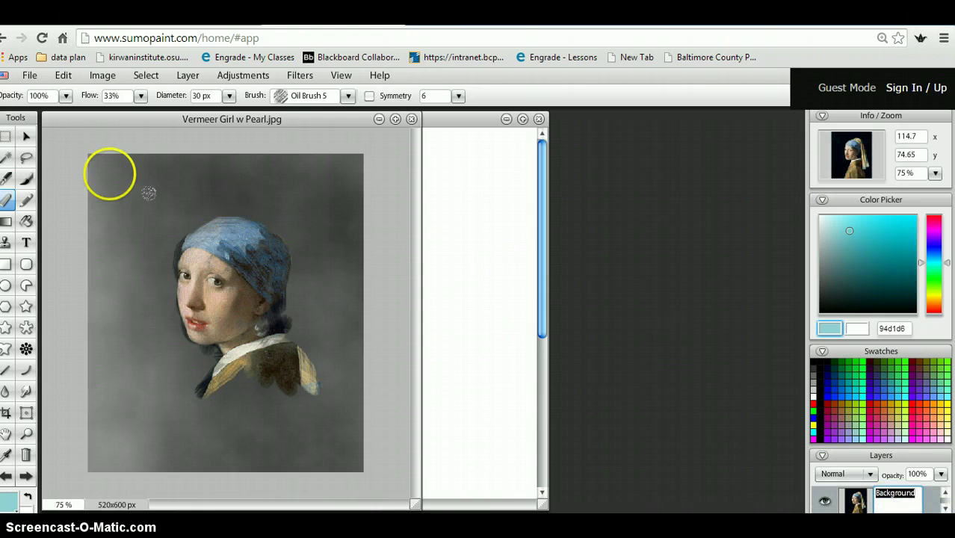
pyautogui.click(27, 157)
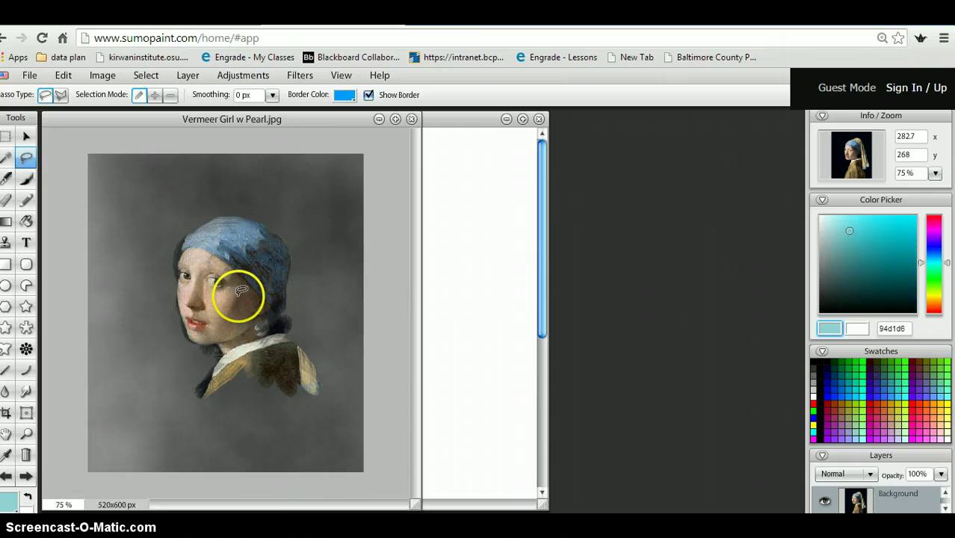
pyautogui.moveTo(238, 288)
pyautogui.mouseDown()
pyautogui.moveTo(234, 274)
pyautogui.moveTo(207, 270)
pyautogui.moveTo(197, 288)
pyautogui.moveTo(222, 298)
pyautogui.moveTo(240, 288)
pyautogui.mouseUp()
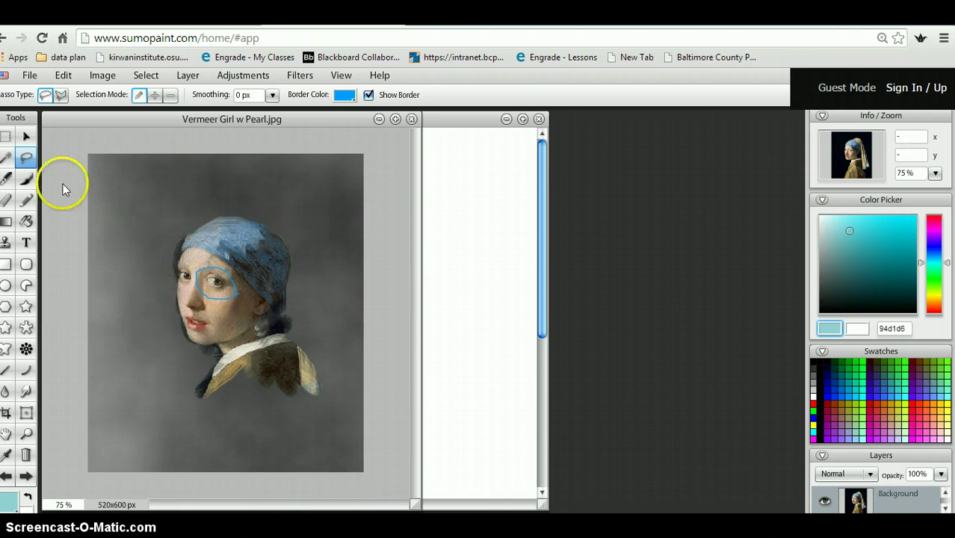
pyautogui.click(30, 136)
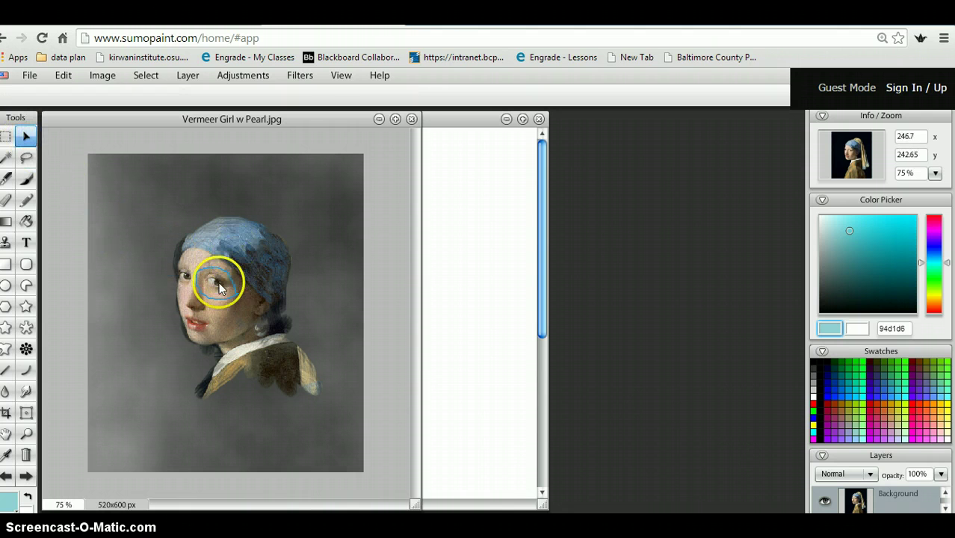
pyautogui.moveTo(219, 282)
pyautogui.mouseDown()
pyautogui.moveTo(297, 240)
pyautogui.moveTo(267, 266)
pyautogui.mouseUp()
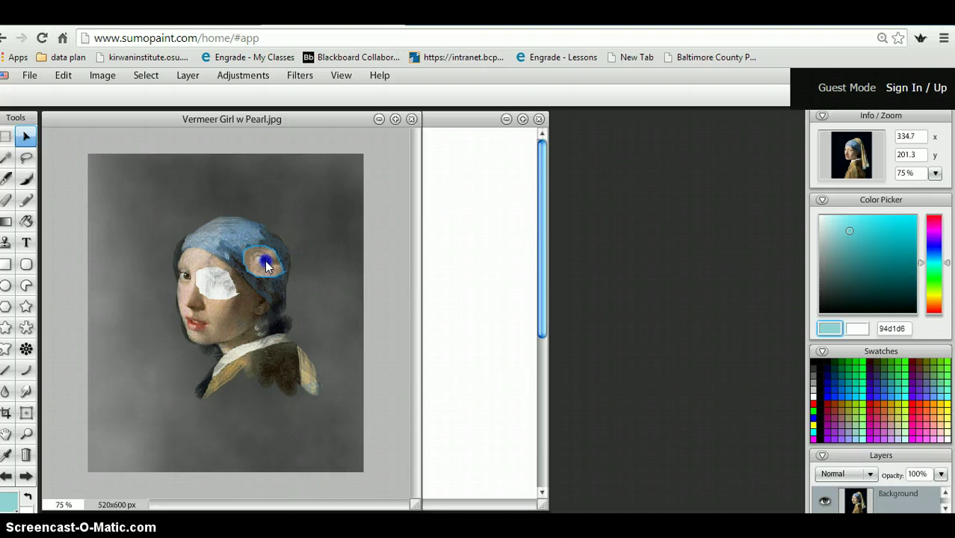
pyautogui.moveTo(266, 261); pyautogui.dragTo(263, 259)
pyautogui.click(284, 290)
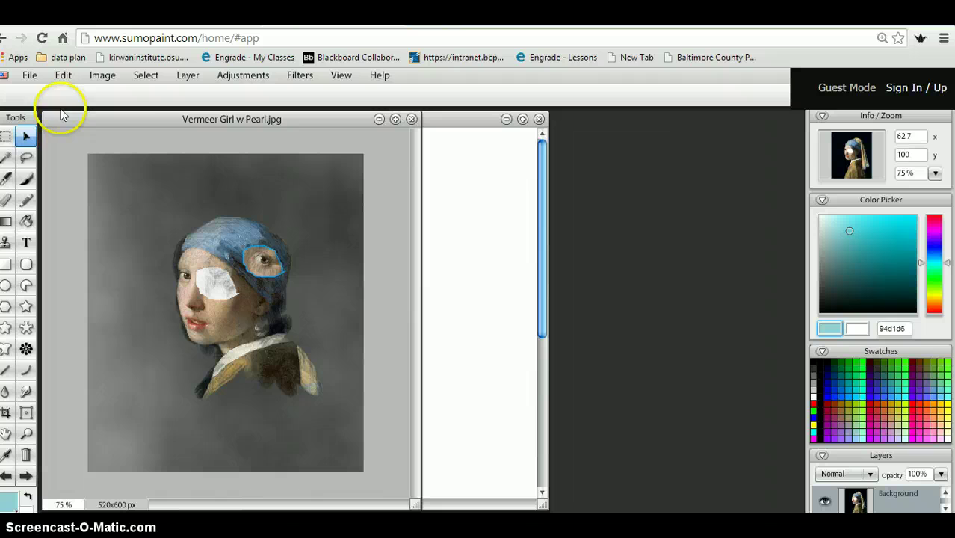
# Lasso the lips and drag the cut-out piece down onto the collar
pyautogui.click(30, 157)
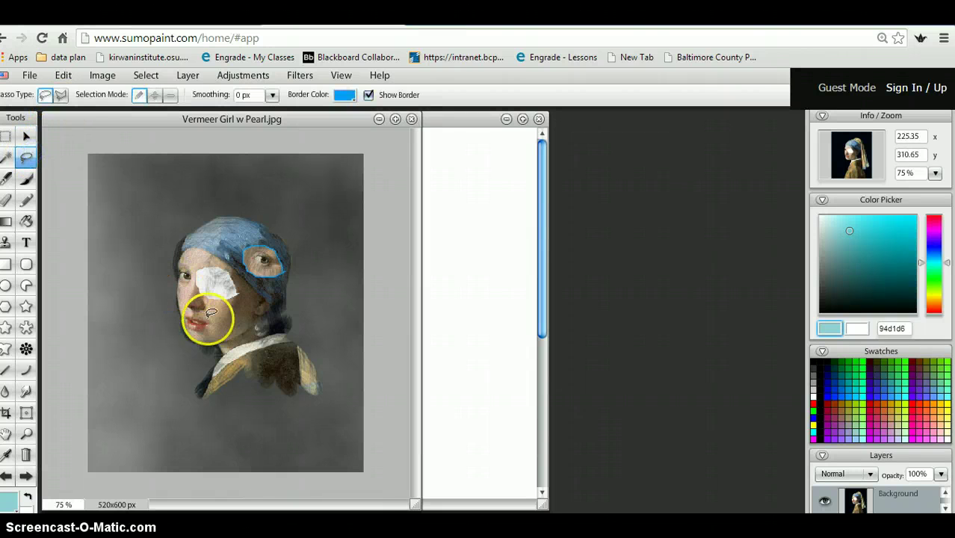
pyautogui.moveTo(211, 318)
pyautogui.mouseDown()
pyautogui.moveTo(179, 312)
pyautogui.moveTo(179, 324)
pyautogui.moveTo(214, 317)
pyautogui.mouseUp()
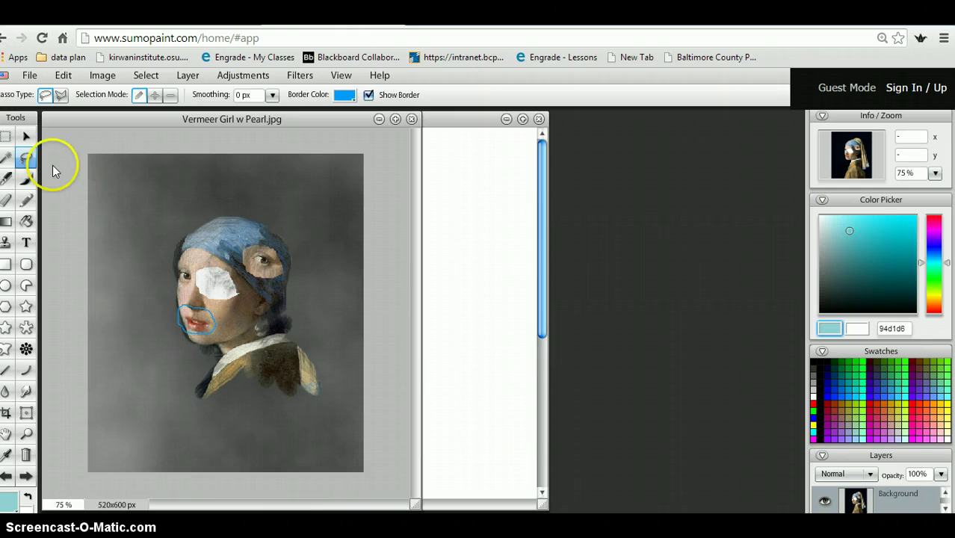
pyautogui.click(26, 136)
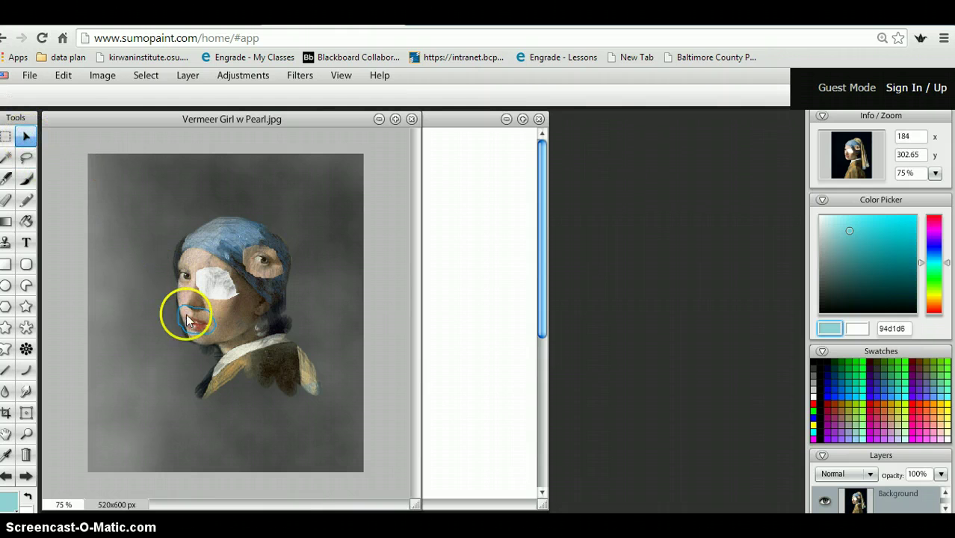
pyautogui.moveTo(190, 322); pyautogui.dragTo(200, 255)
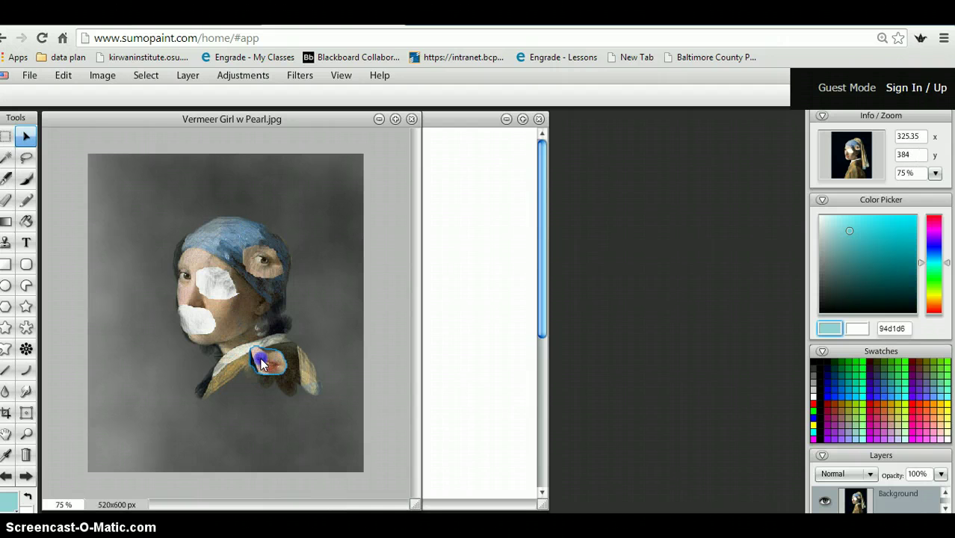
pyautogui.moveTo(261, 363); pyautogui.dragTo(269, 364)
pyautogui.click(192, 354)
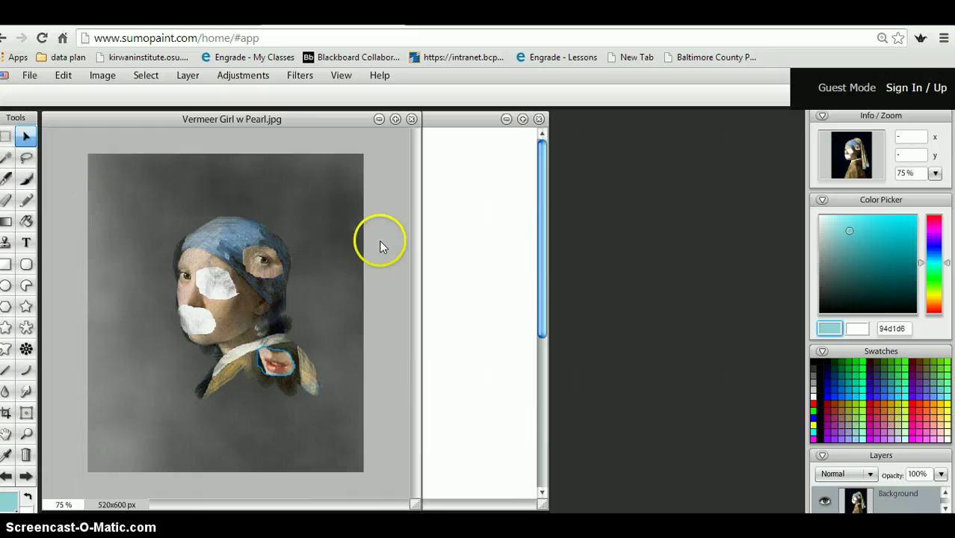
# Export the portrait in JPG format, appending ' cutout' to the file name, into the Art Criticism folder
pyautogui.click(34, 82)
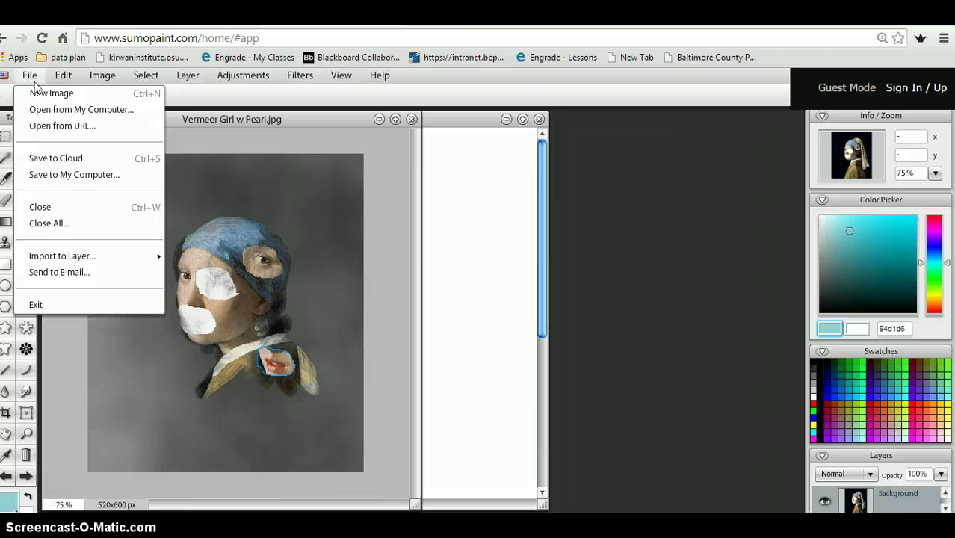
pyautogui.click(64, 176)
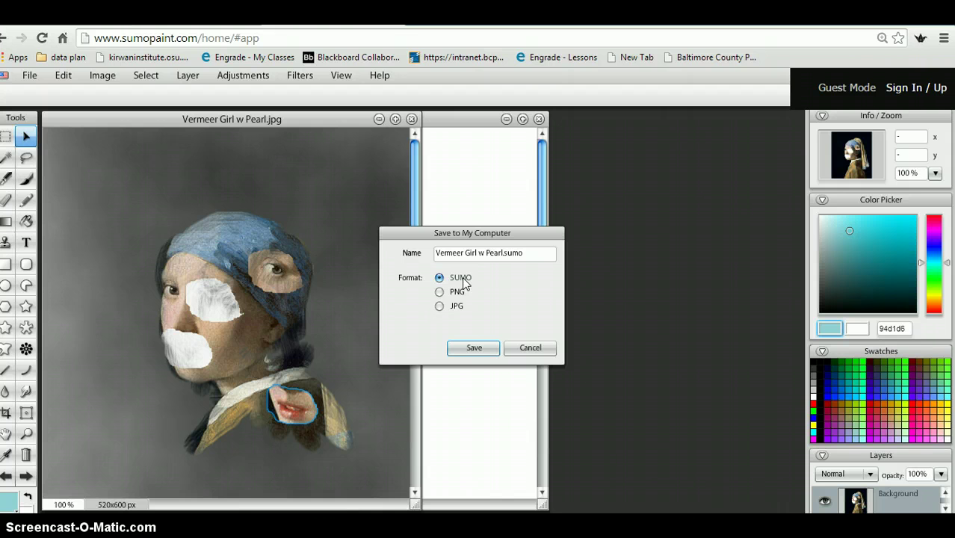
pyautogui.click(479, 296)
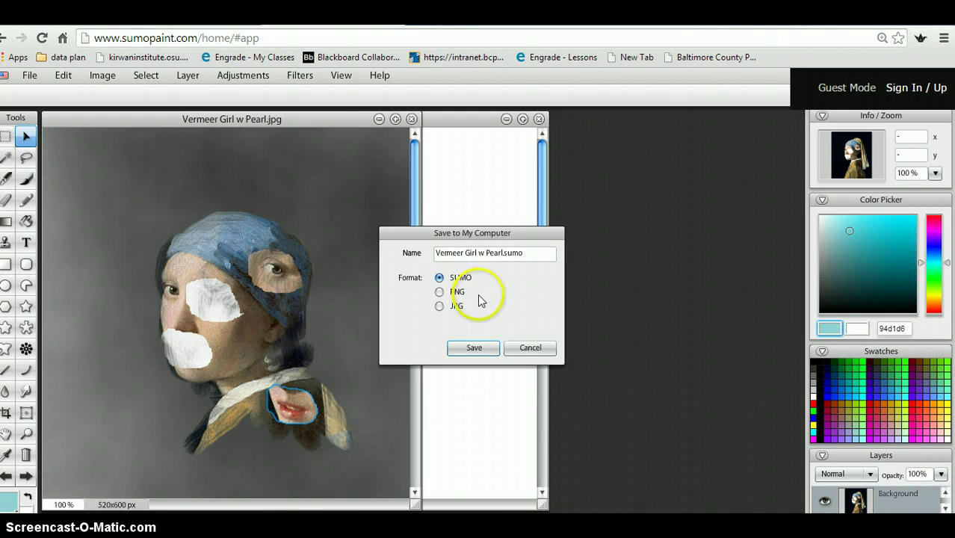
pyautogui.click(441, 307)
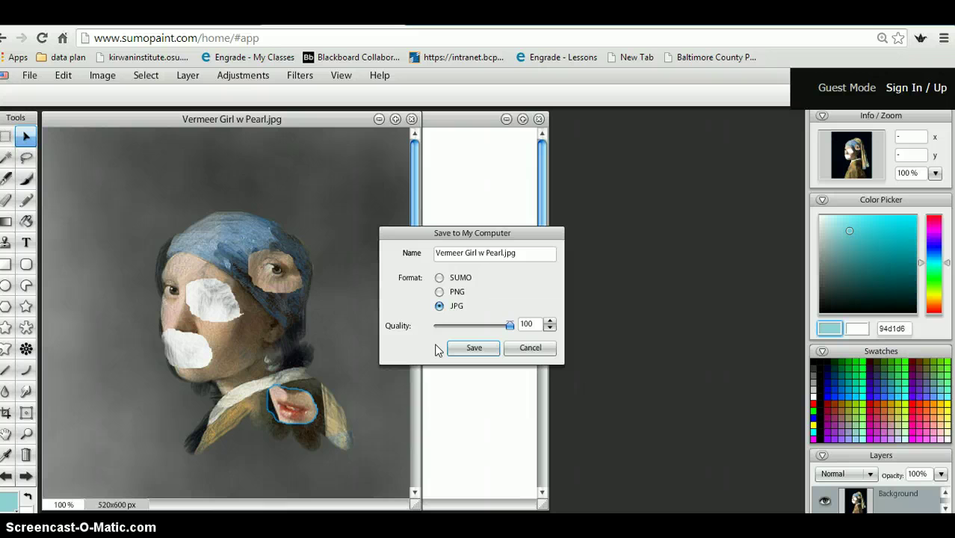
pyautogui.click(472, 350)
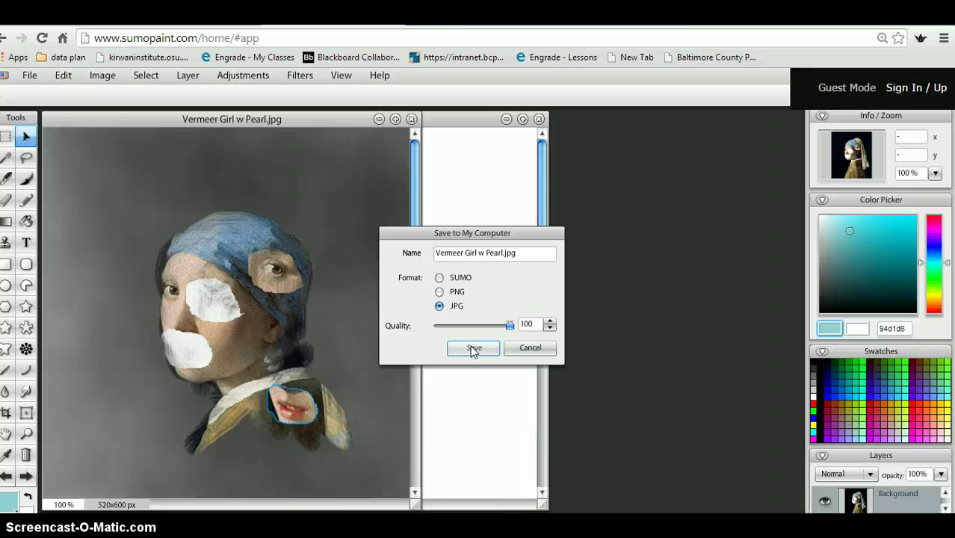
pyautogui.click(454, 306)
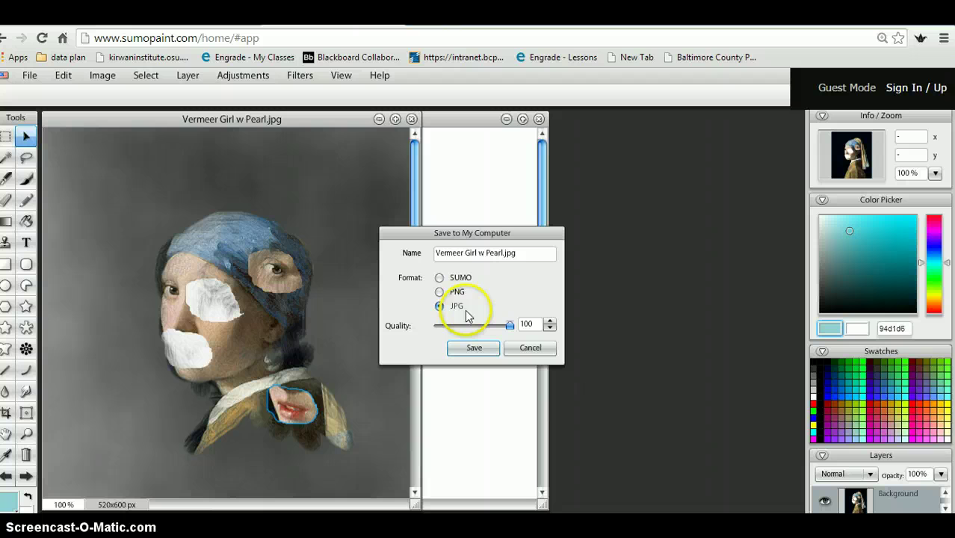
pyautogui.click(472, 349)
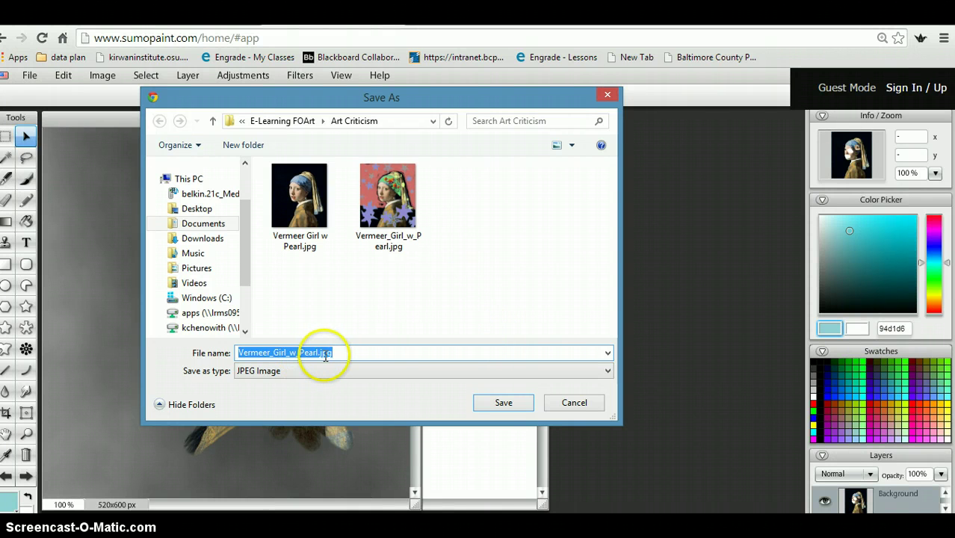
pyautogui.click(319, 353)
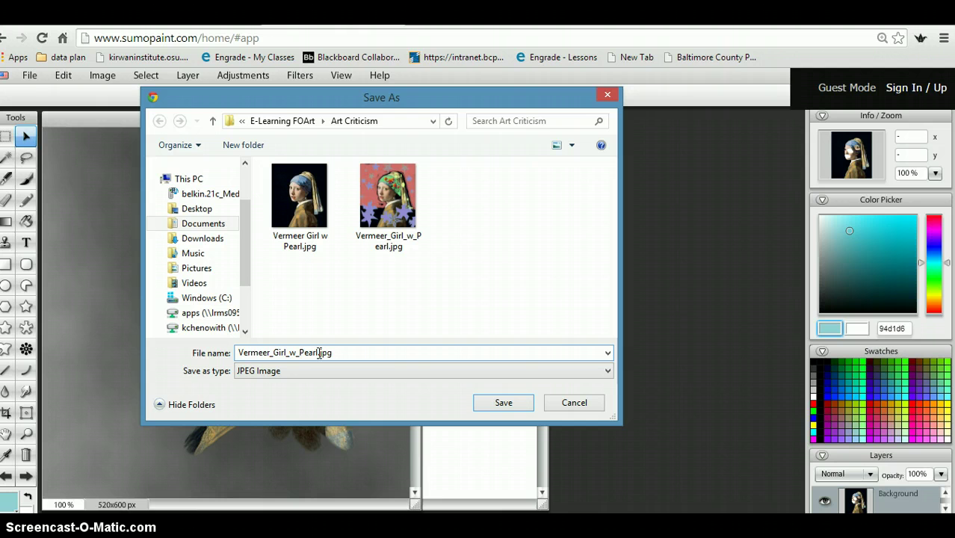
pyautogui.write('cutout')
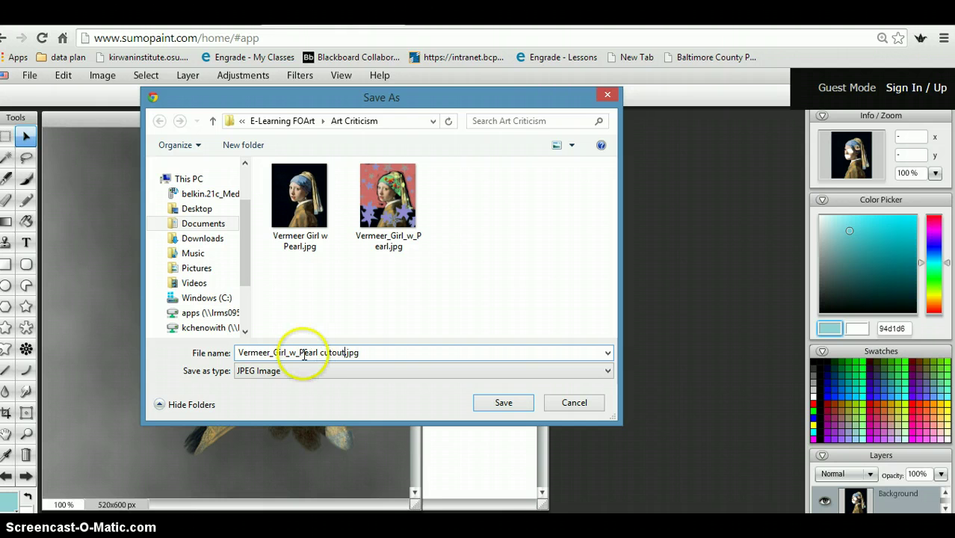
pyautogui.click(516, 403)
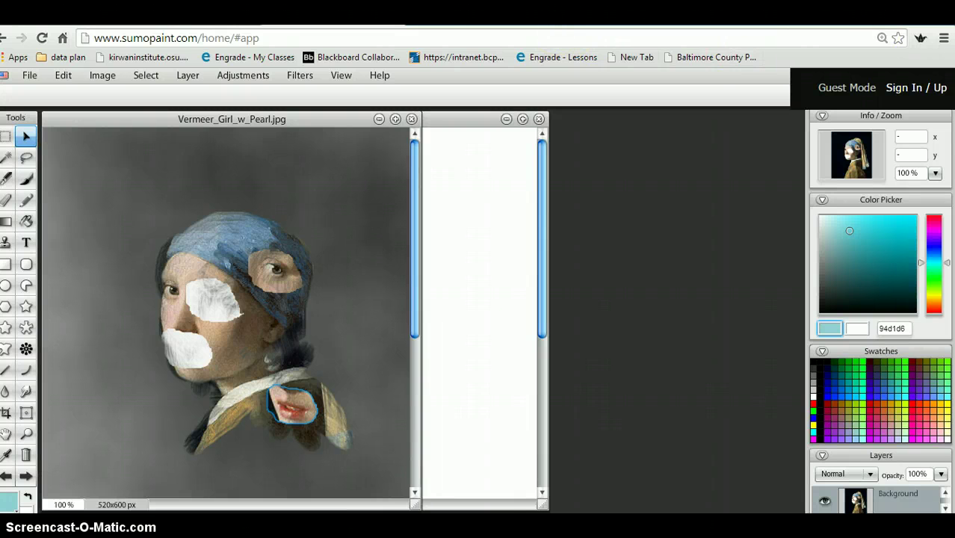
# Switch to the Analyzing Art board in Padlet and discard an accidental empty post
pyautogui.click(242, 13)
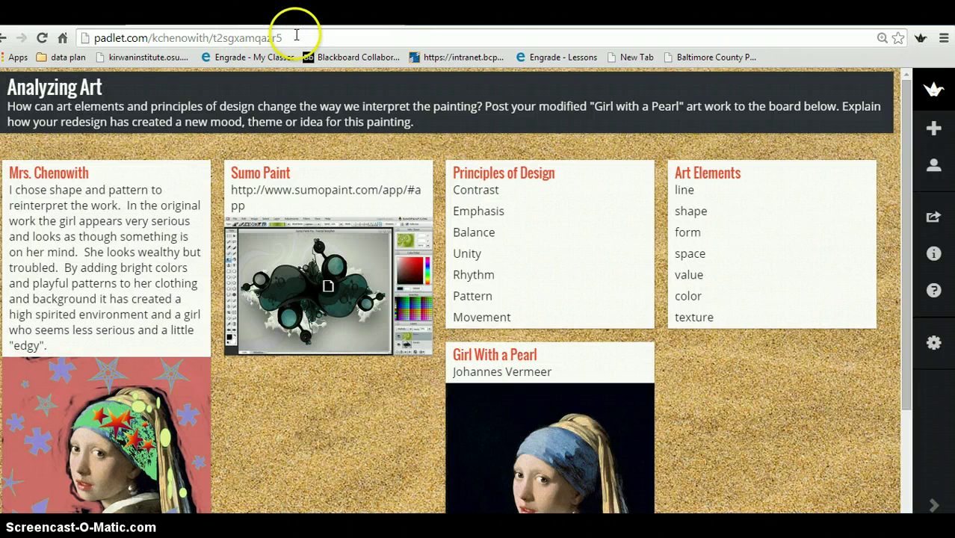
pyautogui.doubleClick(303, 401)
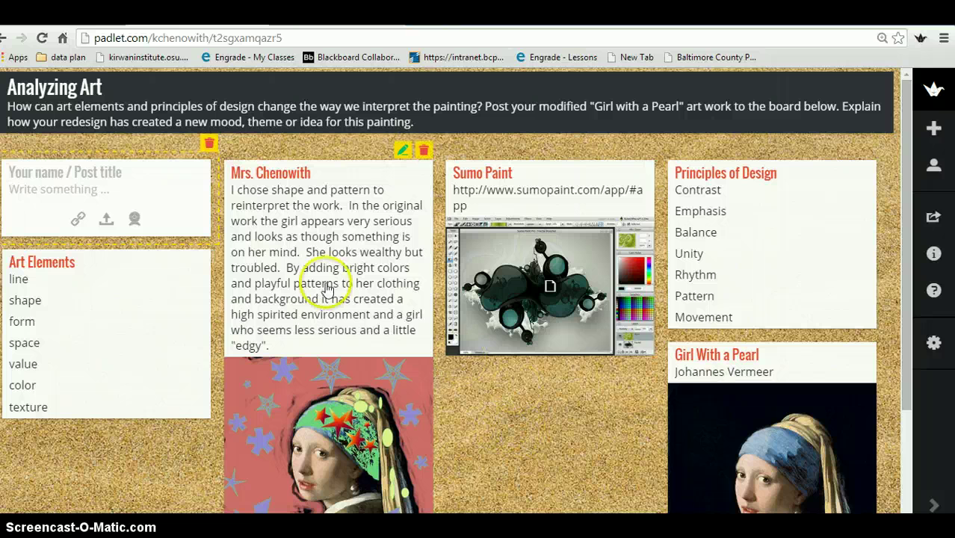
pyautogui.click(341, 254)
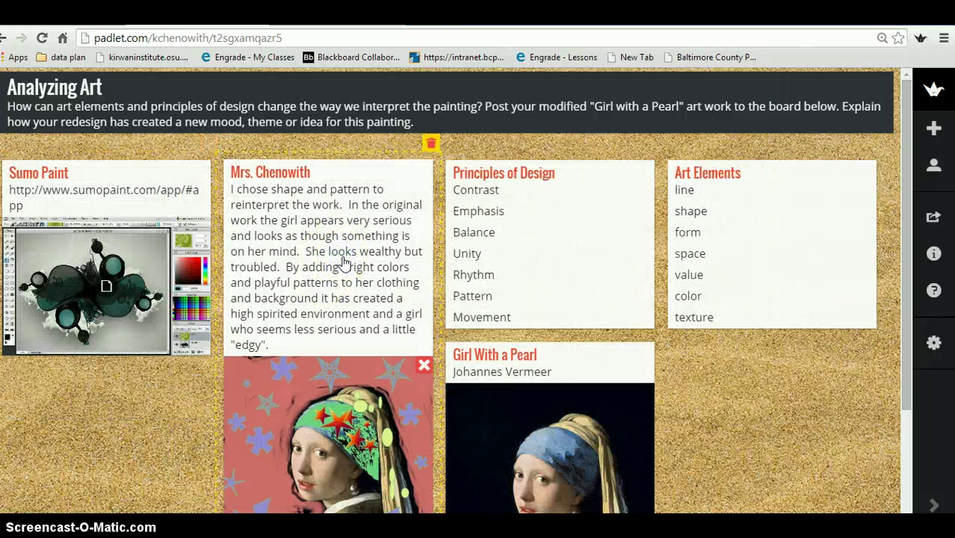
pyautogui.click(343, 258)
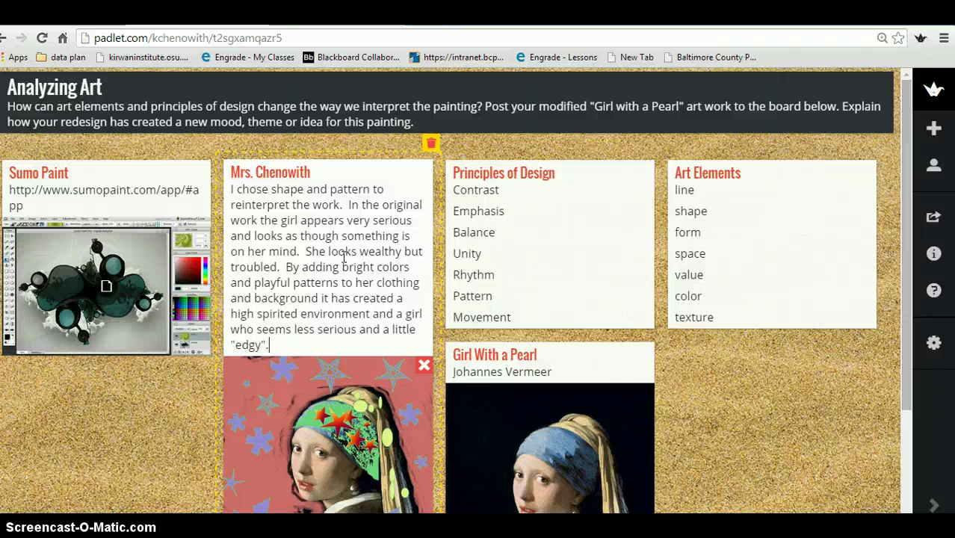
# Start a new post and enter the teacher's name as its title
pyautogui.doubleClick(114, 396)
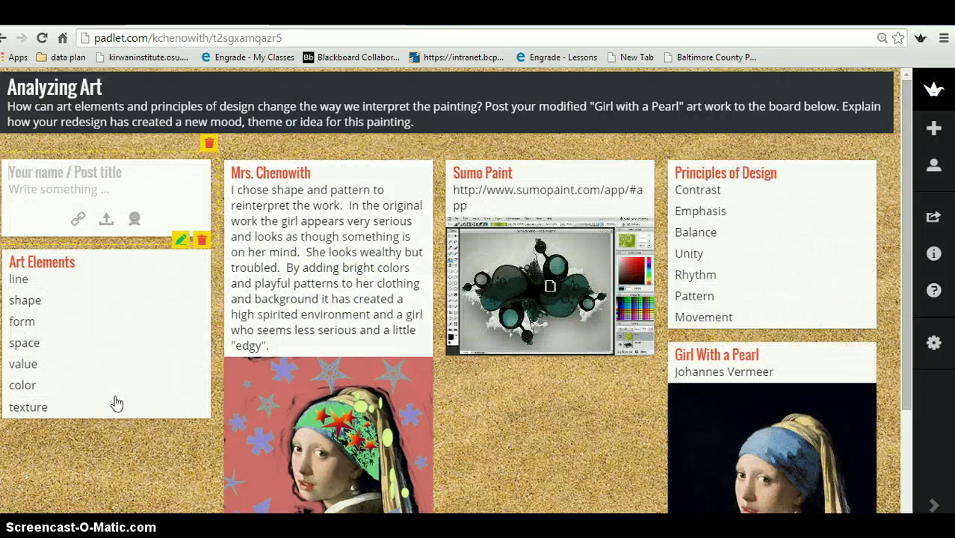
pyautogui.click(62, 176)
pyautogui.write('Mrs')
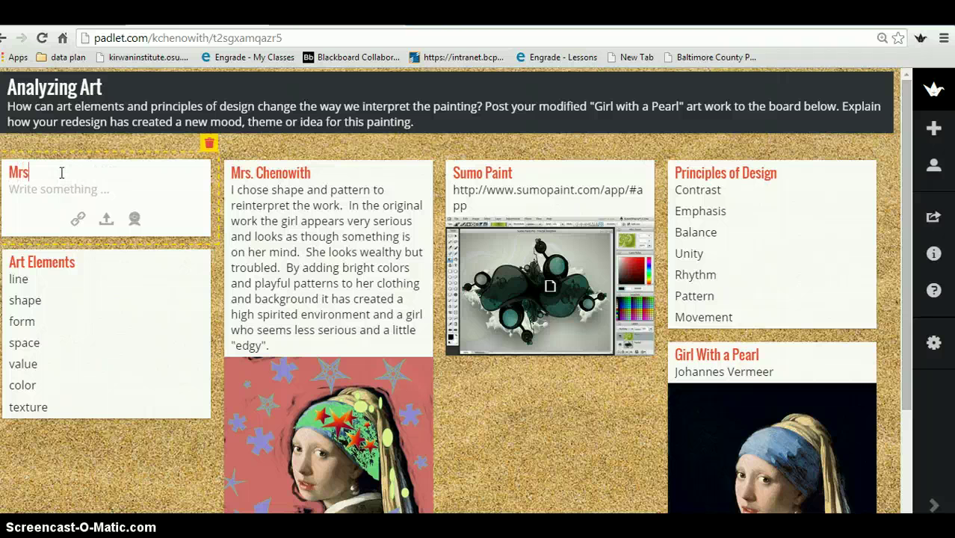
pyautogui.write('. Chen')
pyautogui.press('Tab')
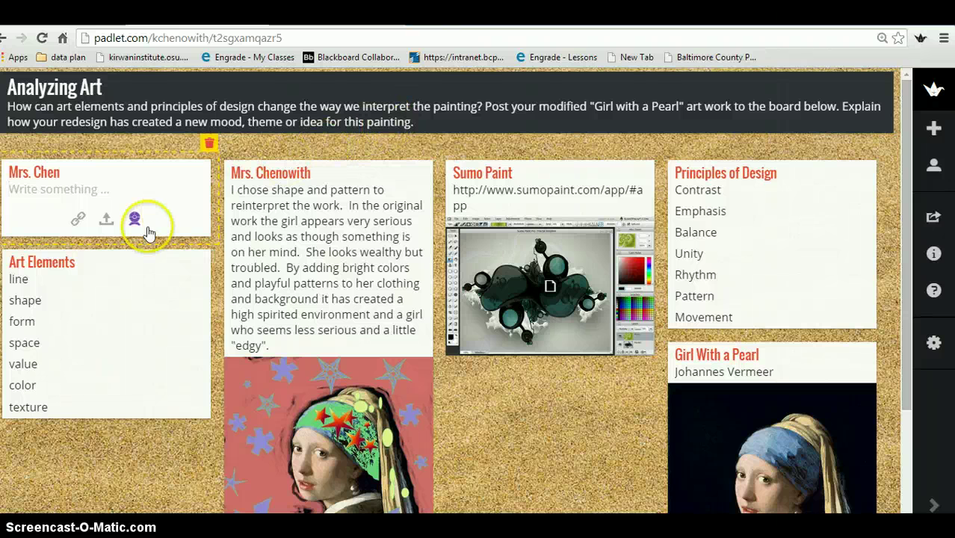
# Upload Vermeer_Girl_w_Pearl cutout.jpg from the Art Criticism folder into the new post
pyautogui.click(109, 222)
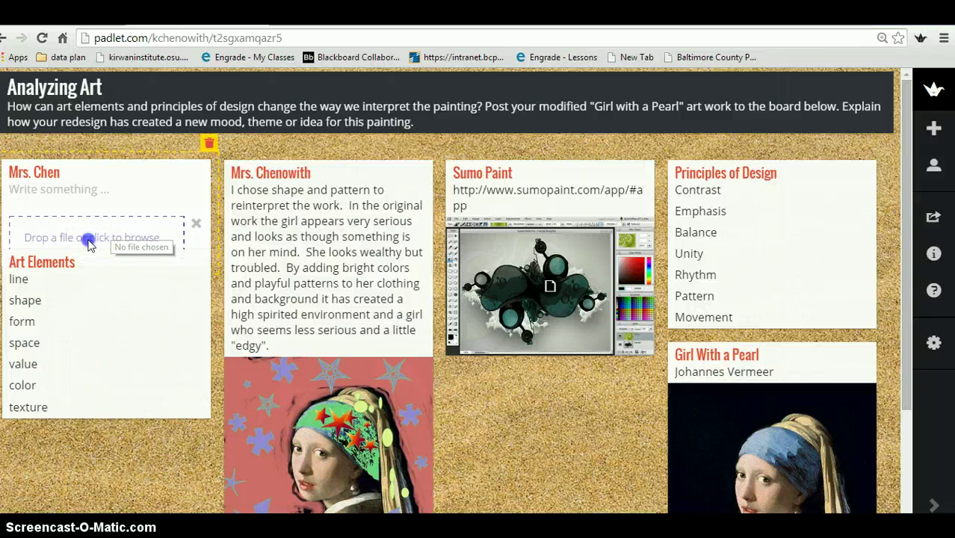
pyautogui.click(86, 240)
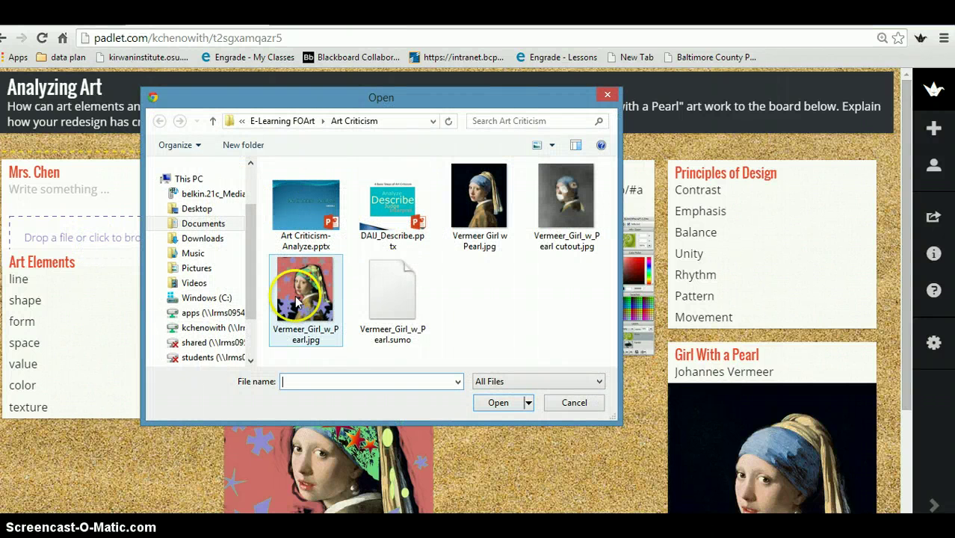
pyautogui.click(505, 164)
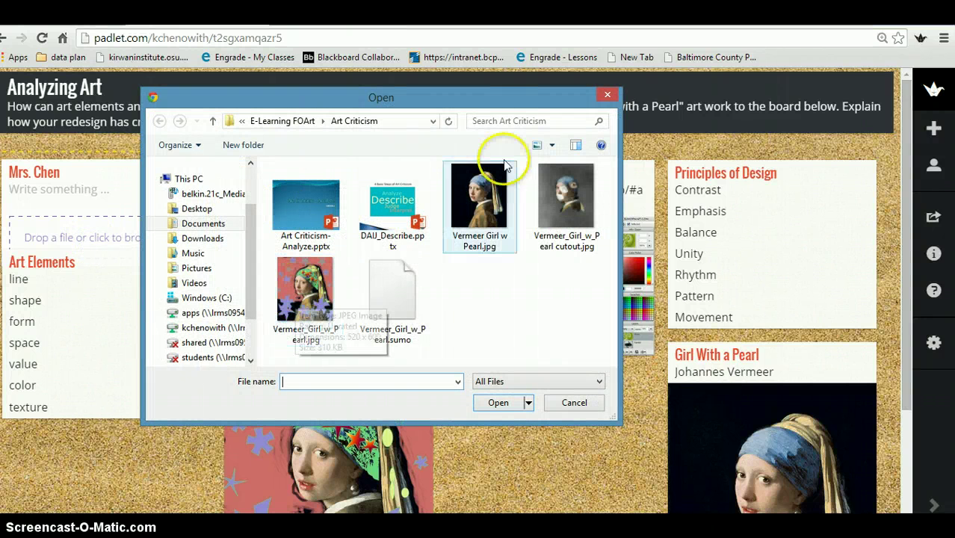
pyautogui.click(549, 193)
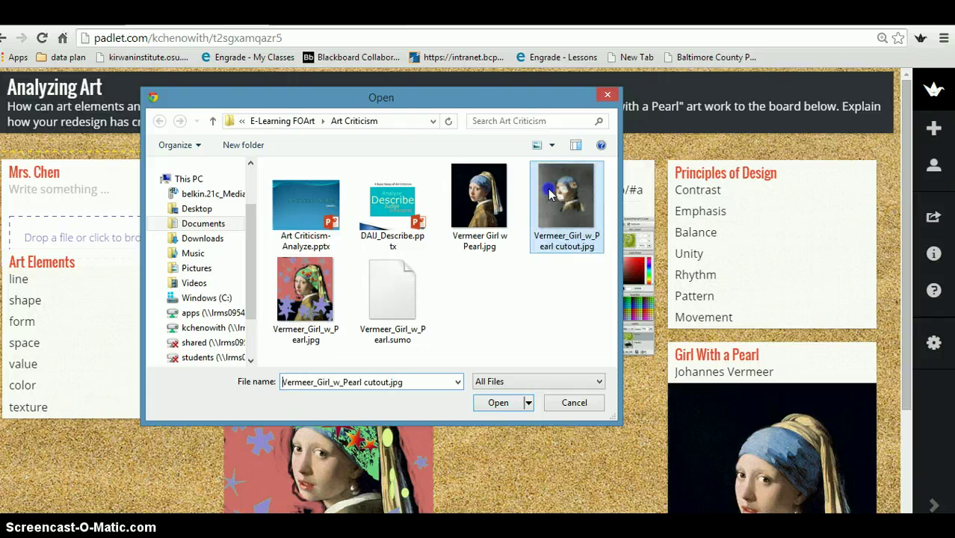
pyautogui.click(497, 403)
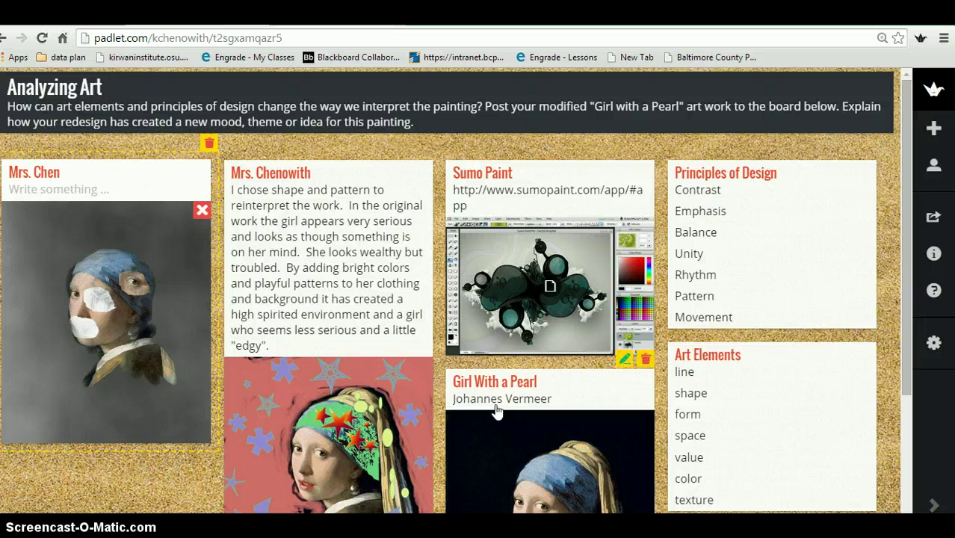
pyautogui.scroll(-3, 867, 356)
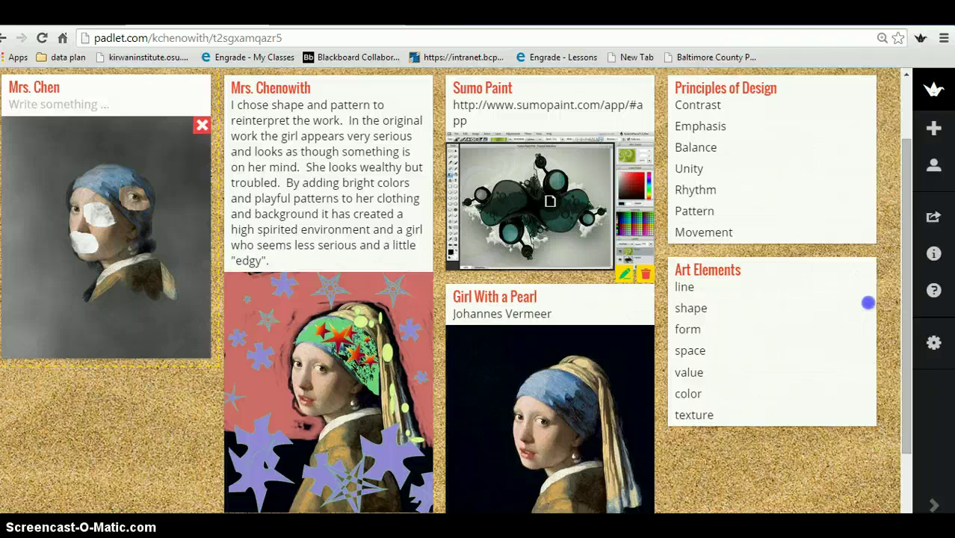
pyautogui.scroll(2, 867, 269)
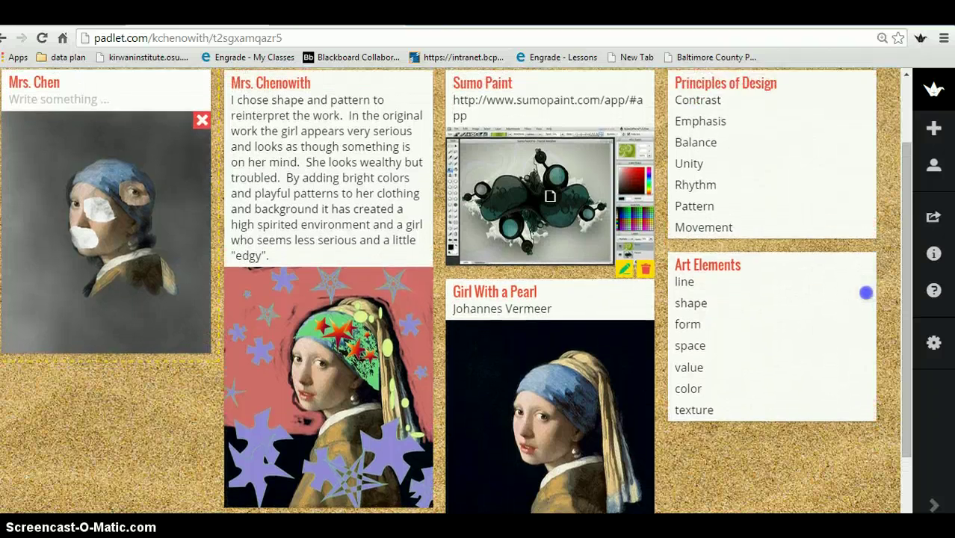